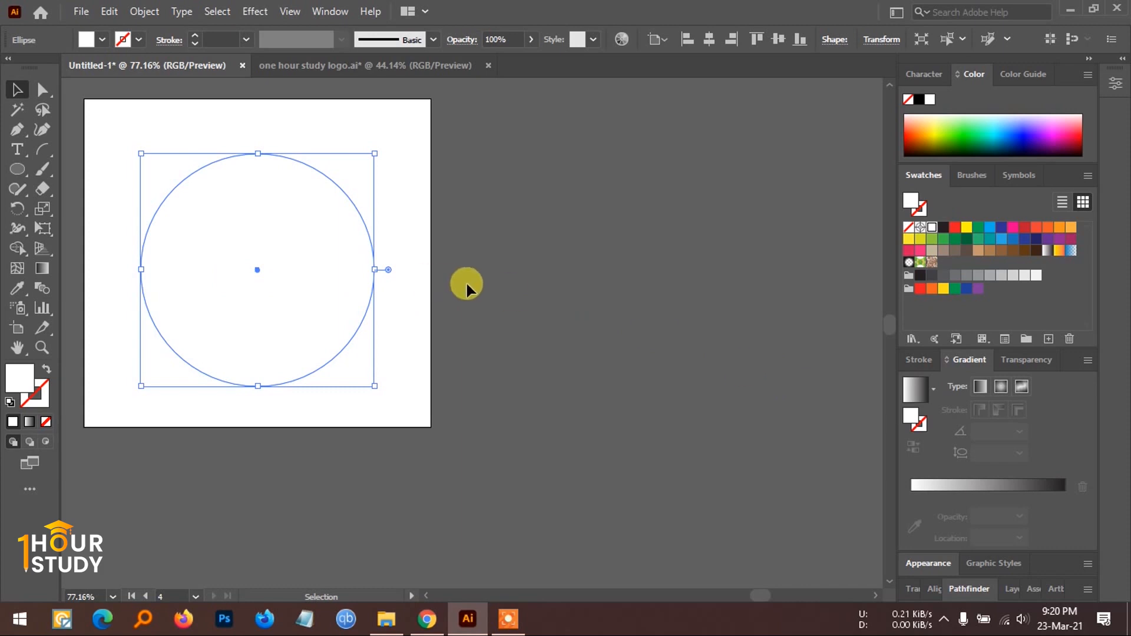
- Apply the White, Black linear gradient to the circle and change its black end stop to white
click(934, 389)
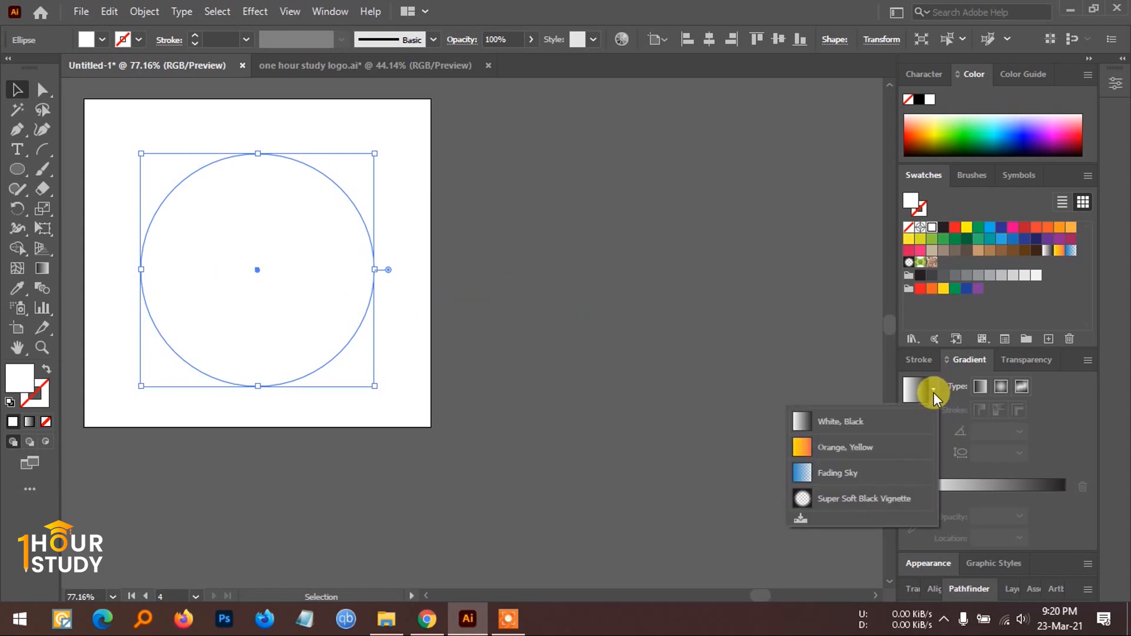
click(874, 418)
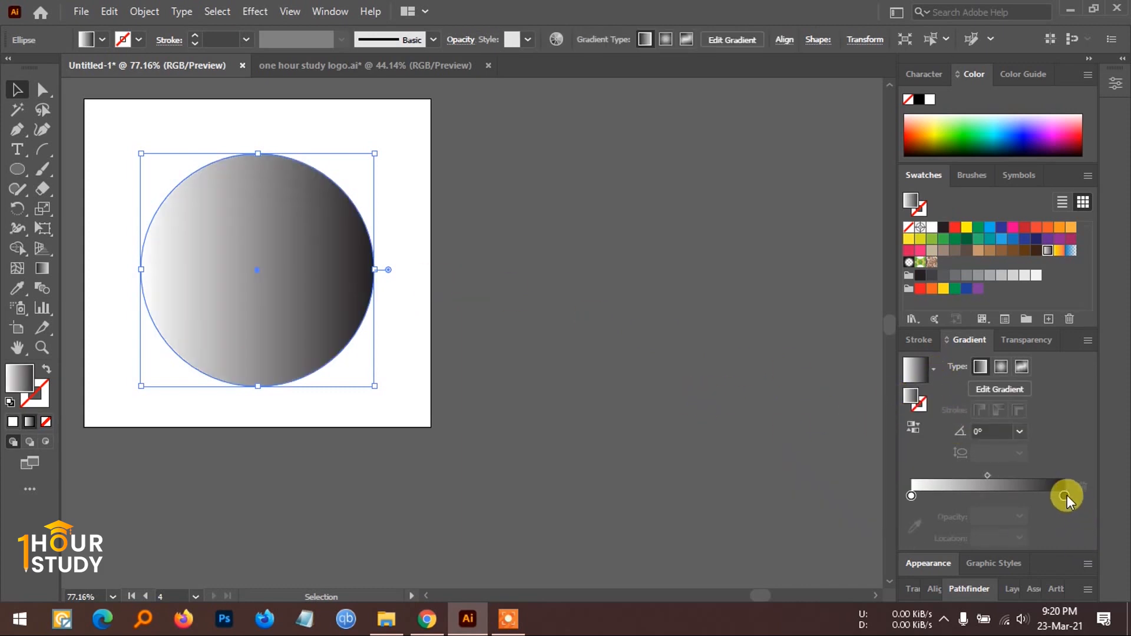
double_click(1064, 496)
click(888, 405)
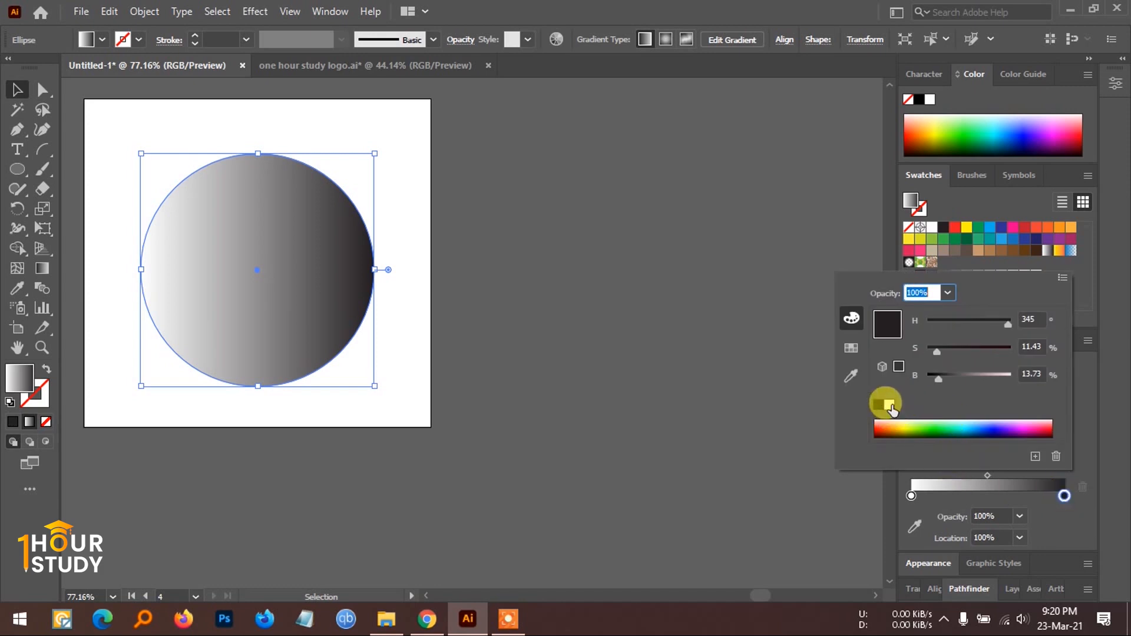
click(891, 407)
- Set the gradient's start stop to light grey at about 89% brightness and shift the midpoint to about 15%
double_click(915, 496)
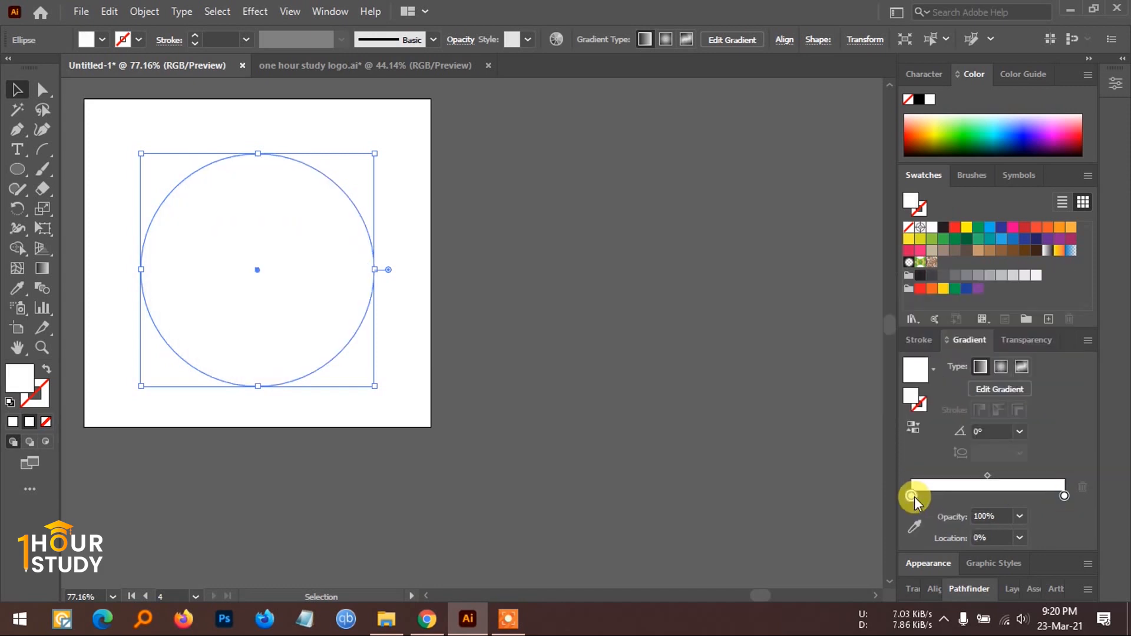
drag(1009, 375, 999, 386)
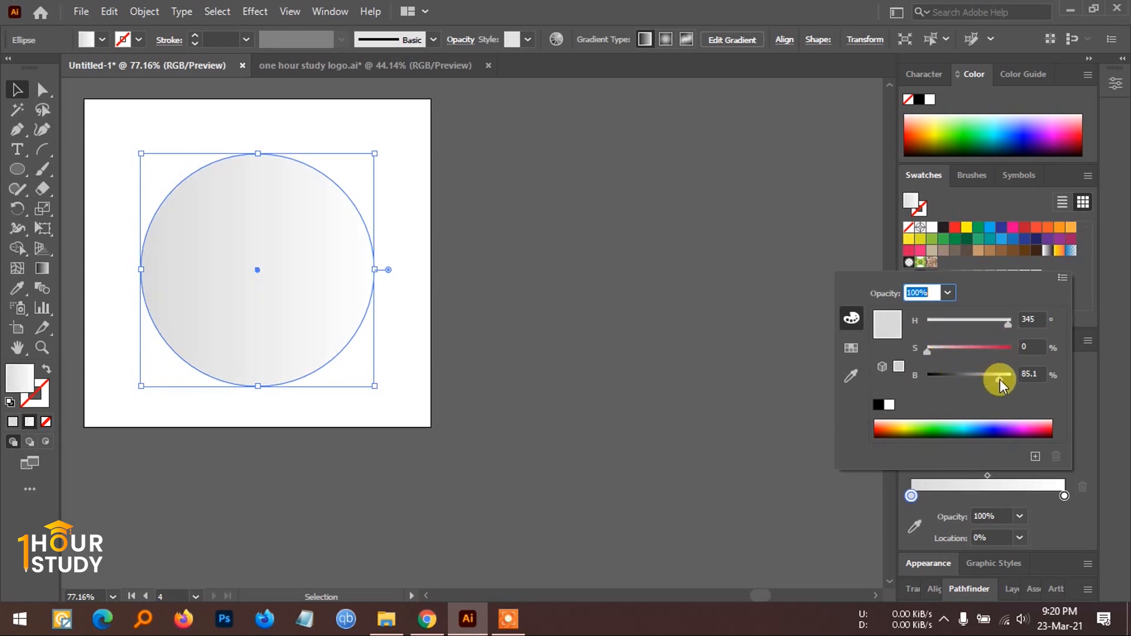
drag(1001, 379, 1002, 380)
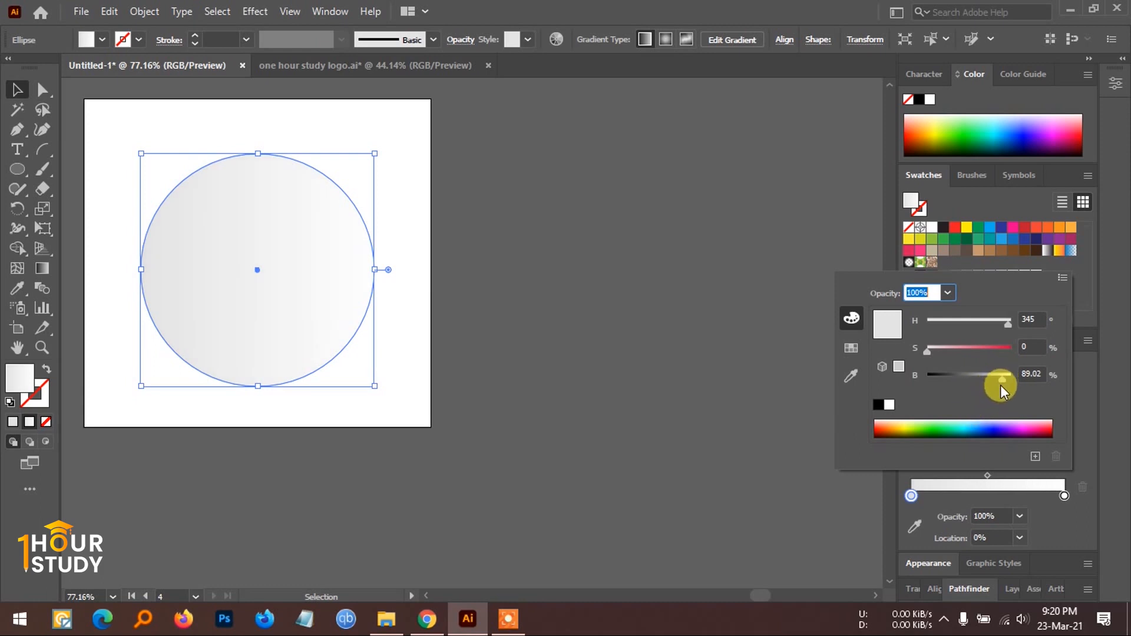
click(1086, 423)
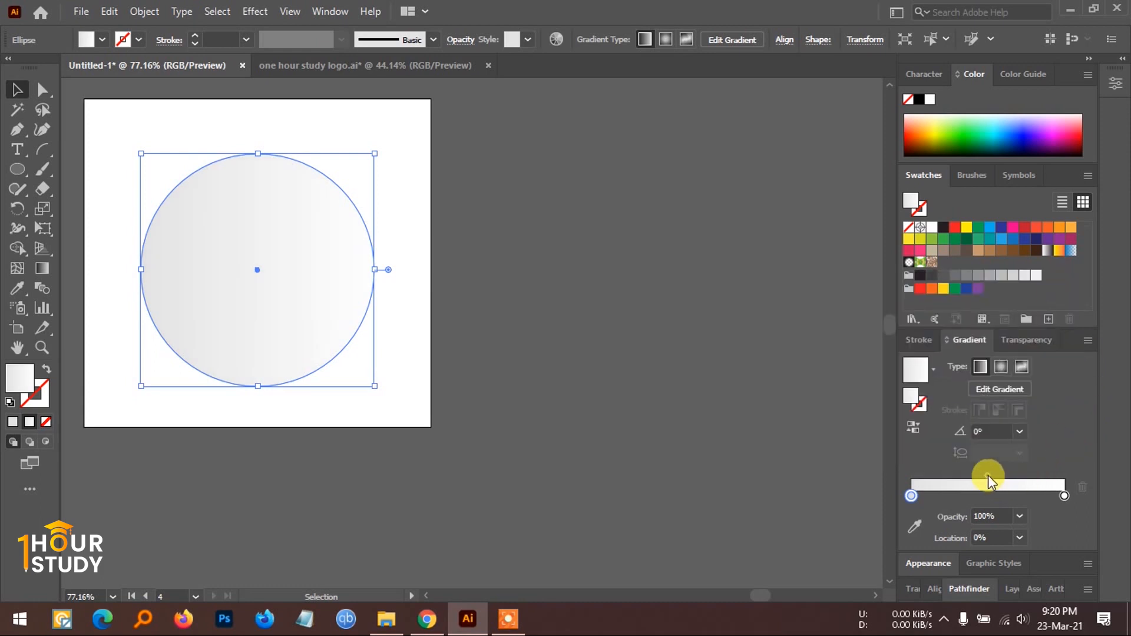
drag(988, 475, 974, 480)
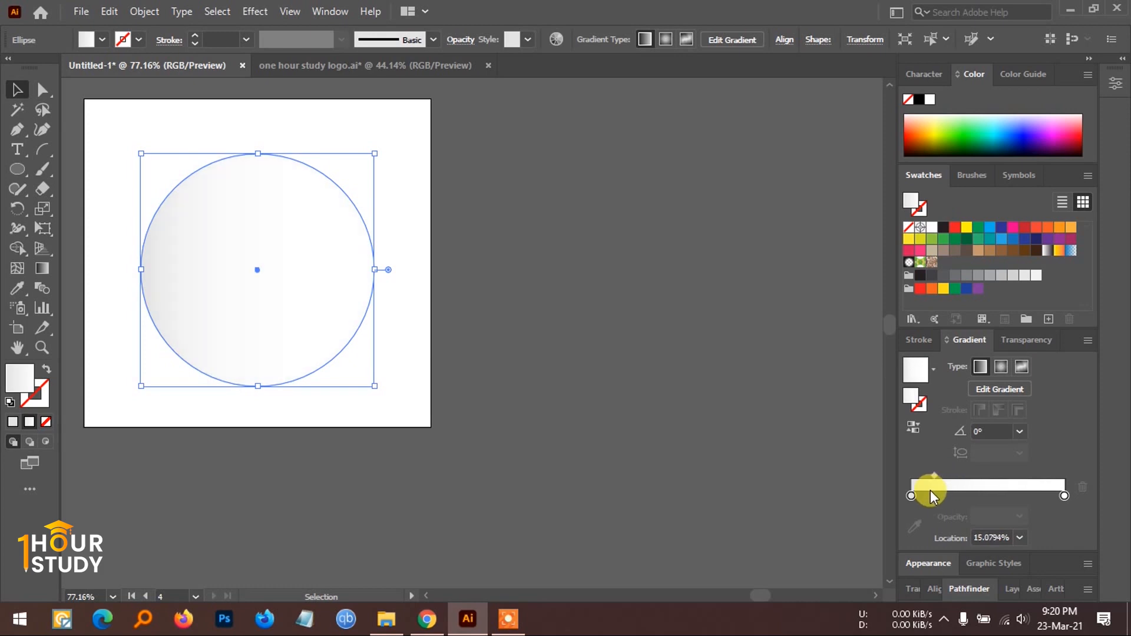
click(606, 381)
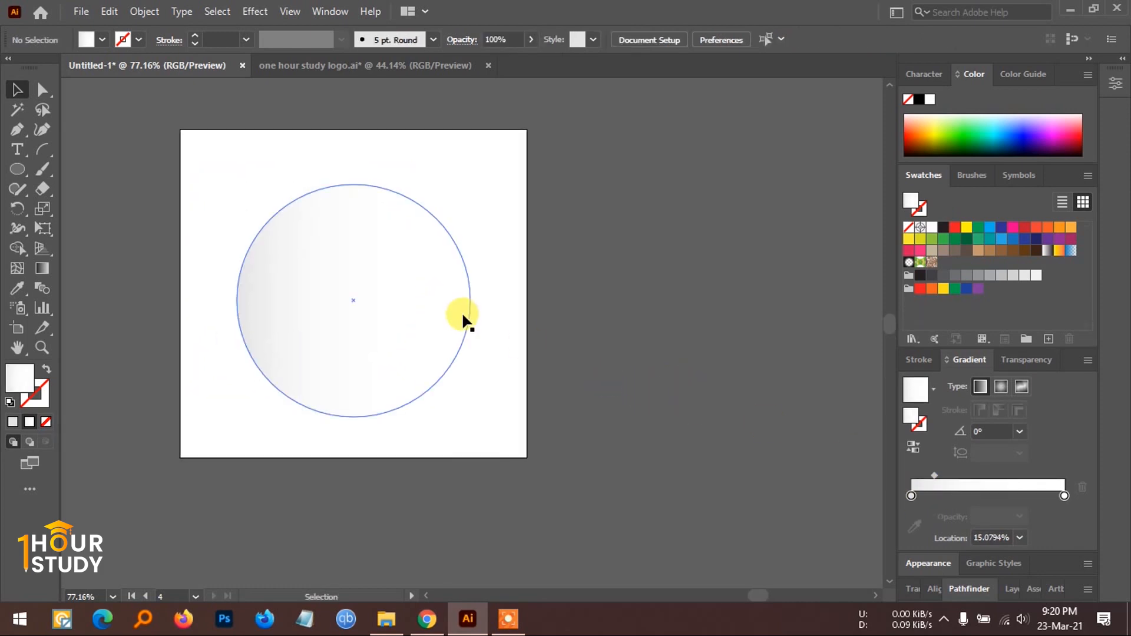
- Rotate the circle by -90° so that the grey end of its gradient sits at the top
click(462, 312)
drag(474, 421, 282, 418)
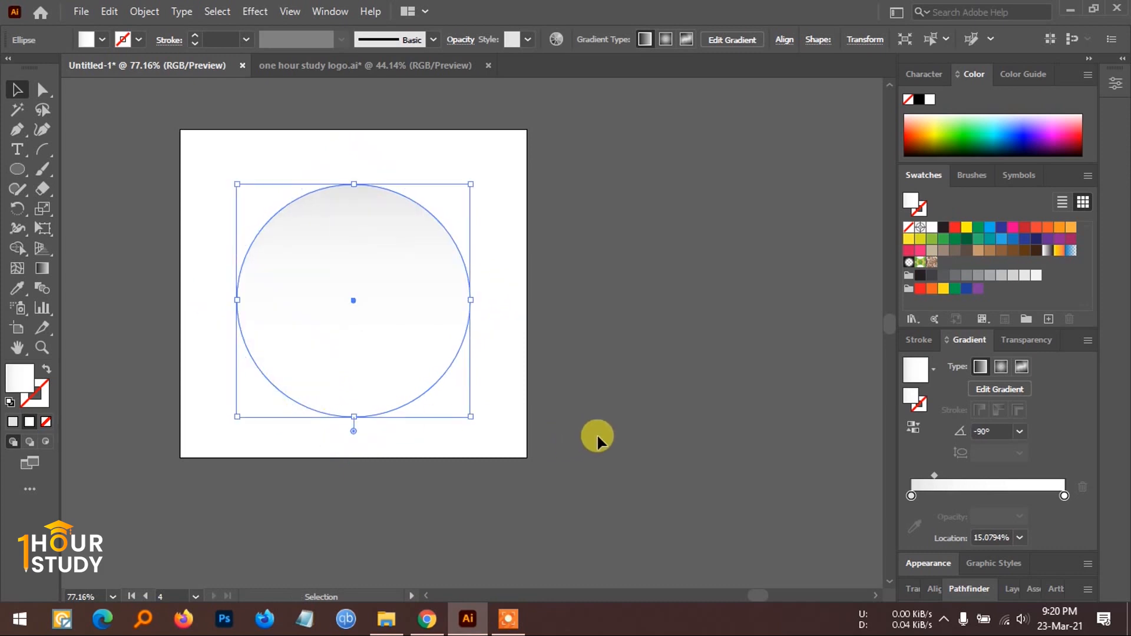
click(568, 428)
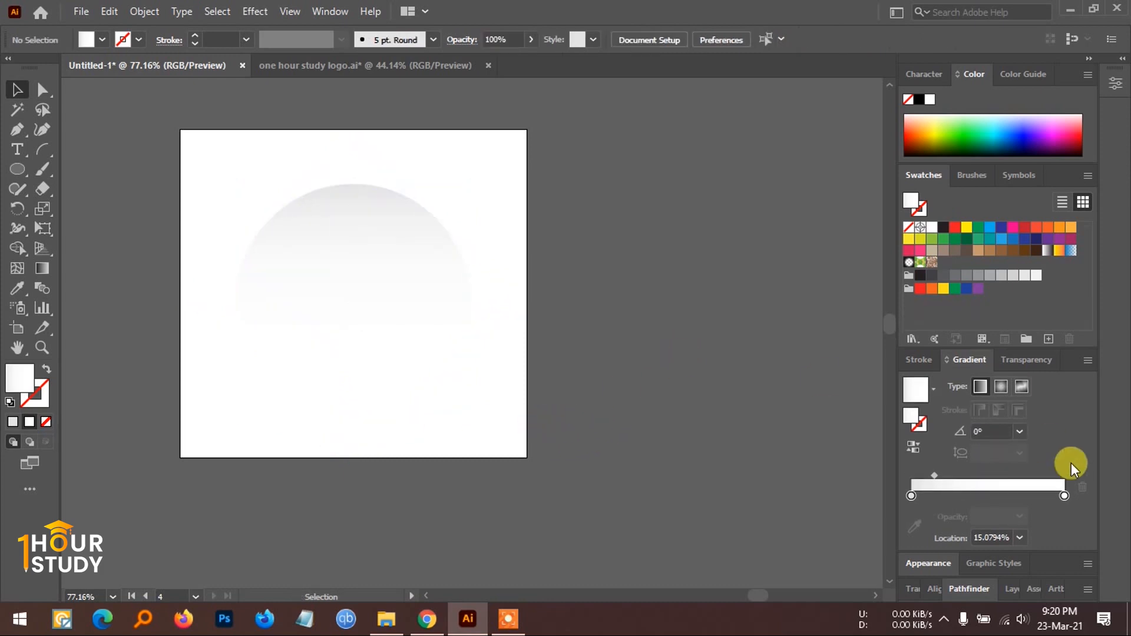
click(416, 240)
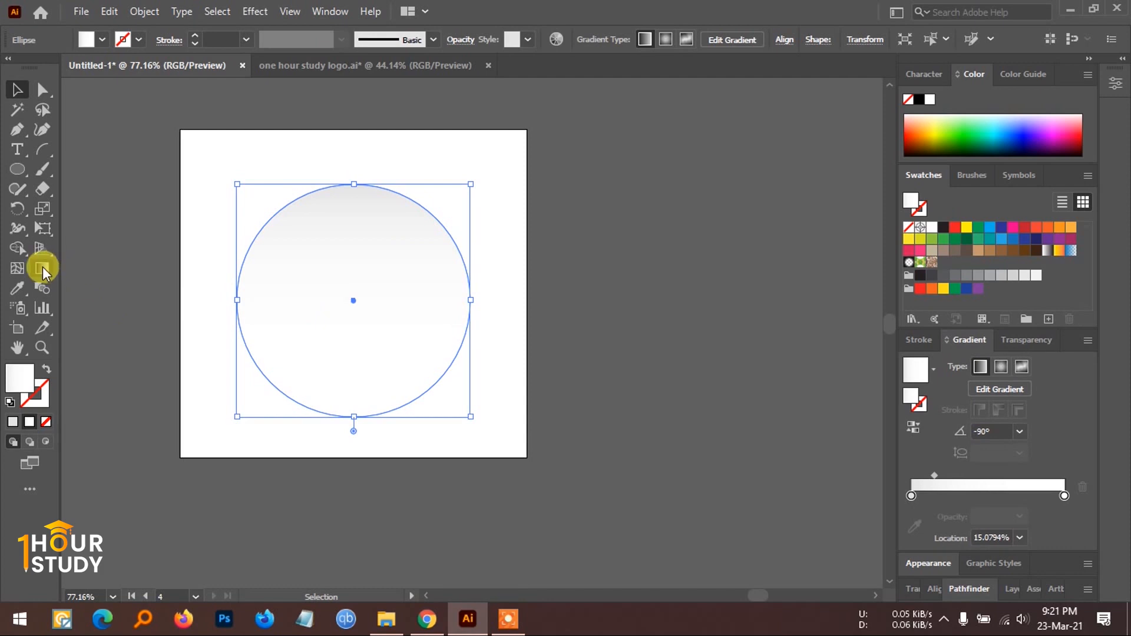
click(42, 268)
click(14, 91)
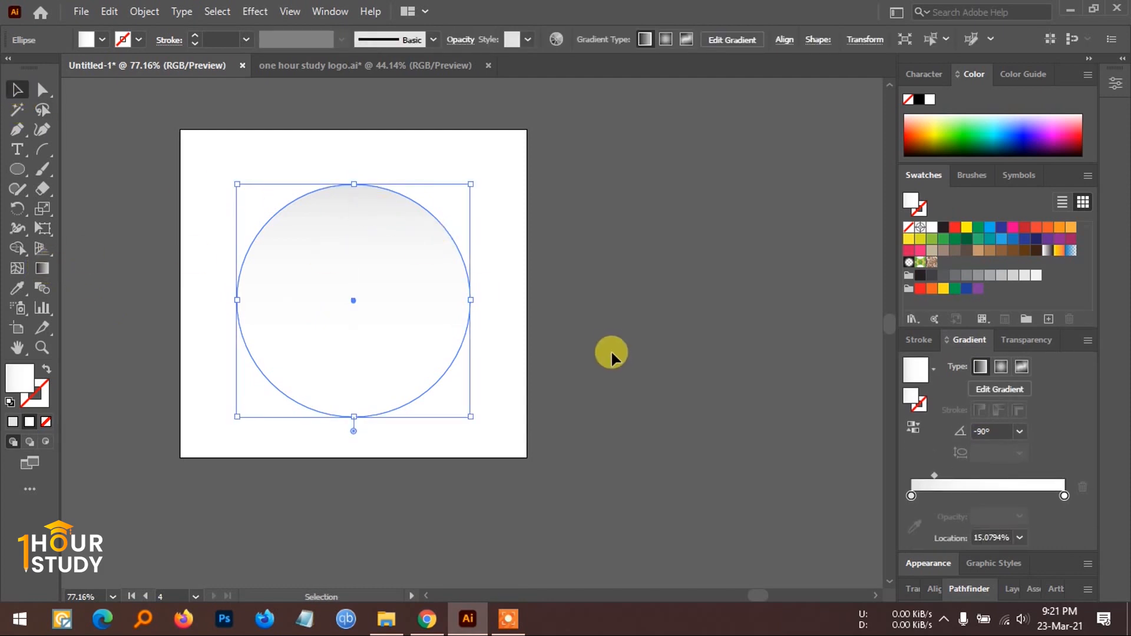
click(599, 351)
- Paste a copy of the circle in front, offset it down and to the right, and fill it with black
click(422, 270)
key(ctrl+c)
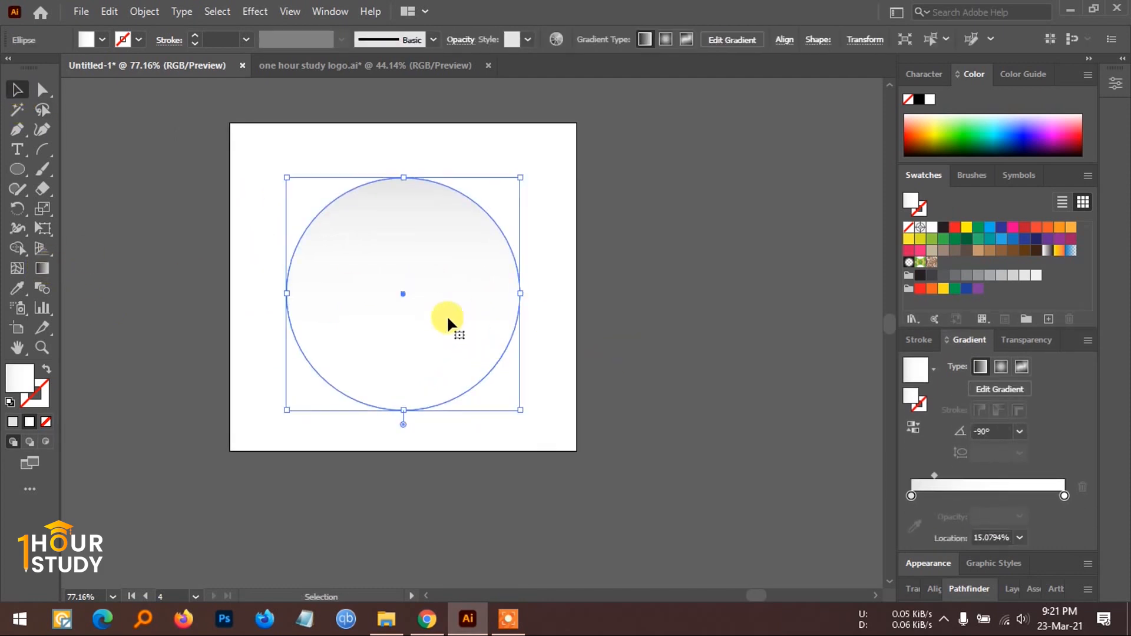
key(ctrl+f)
drag(466, 318, 569, 371)
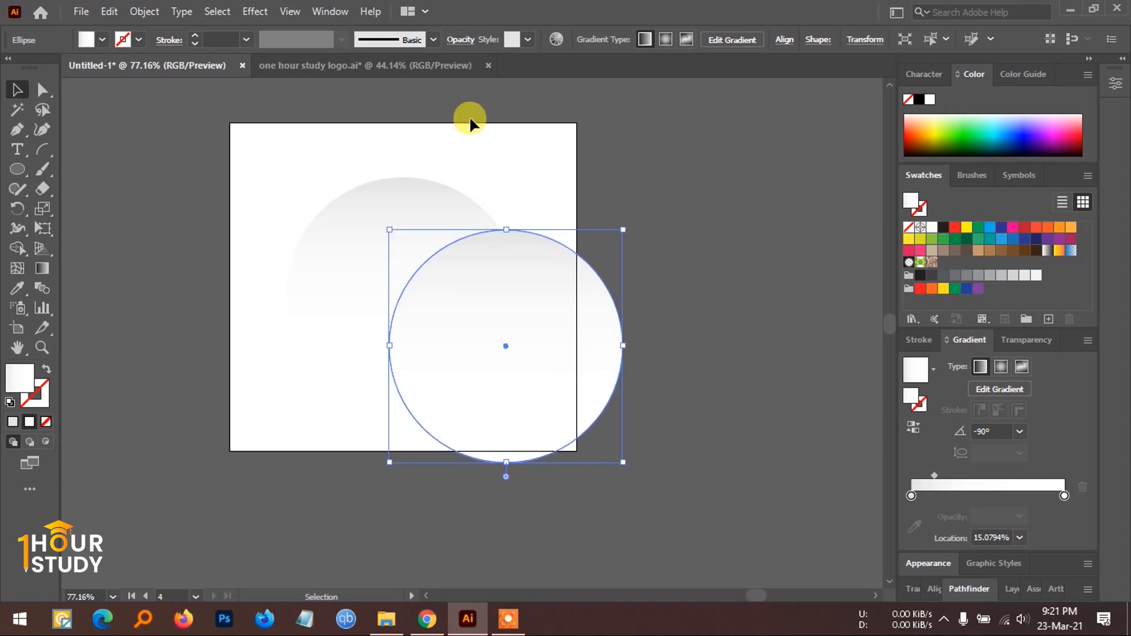
click(943, 229)
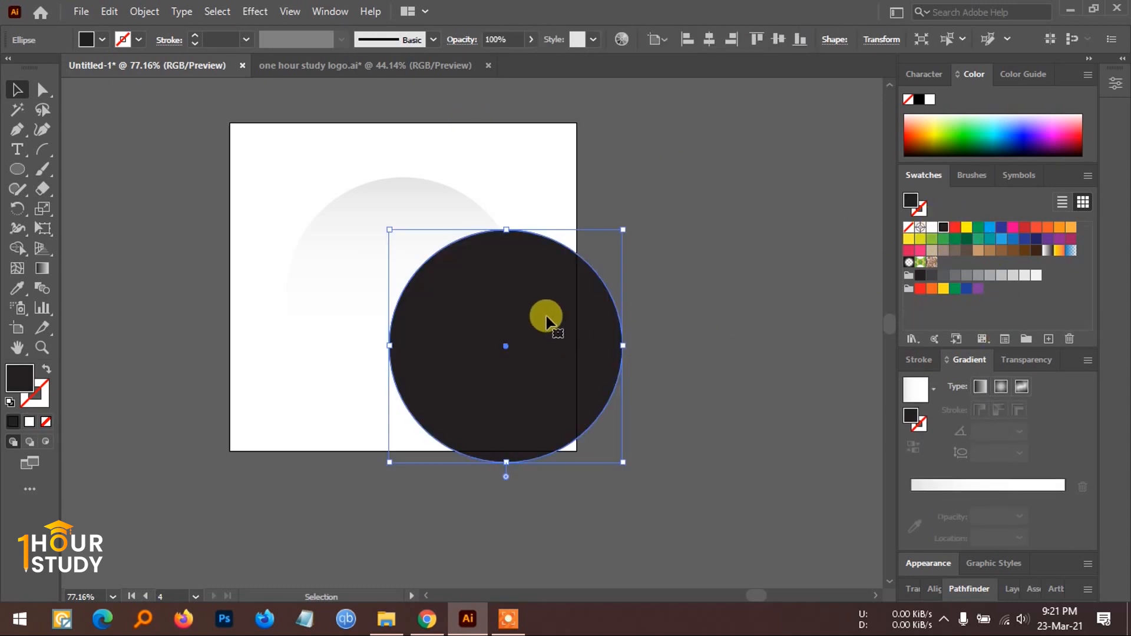
- Lower the black circle's opacity to 40% and send it to the back
click(530, 40)
drag(497, 59, 492, 58)
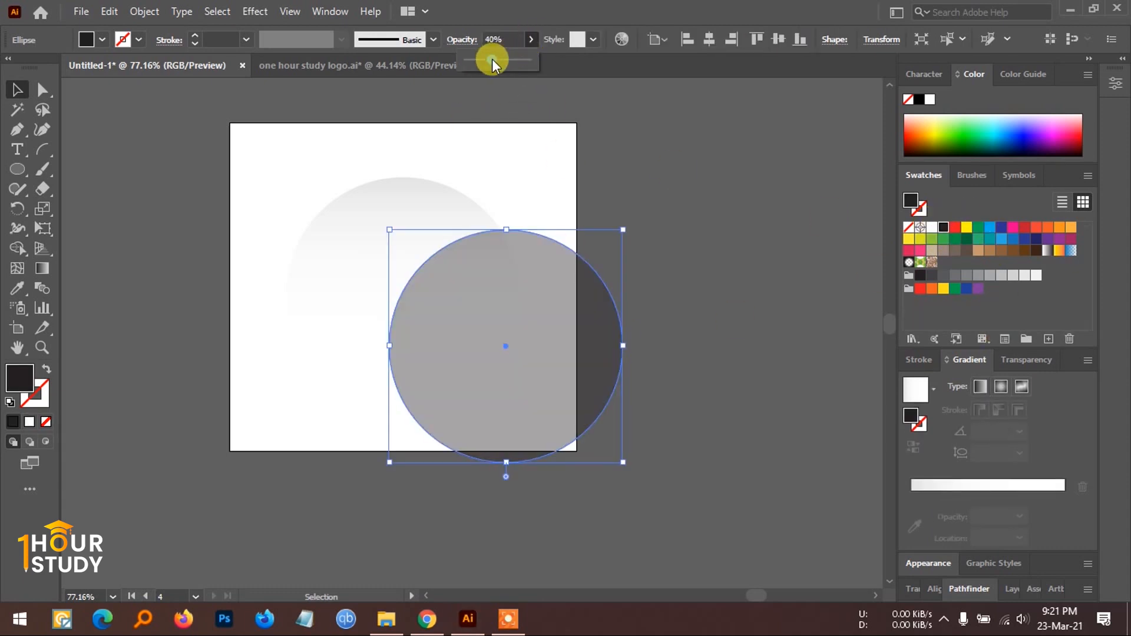
right_click(584, 311)
mouse_move(722, 516)
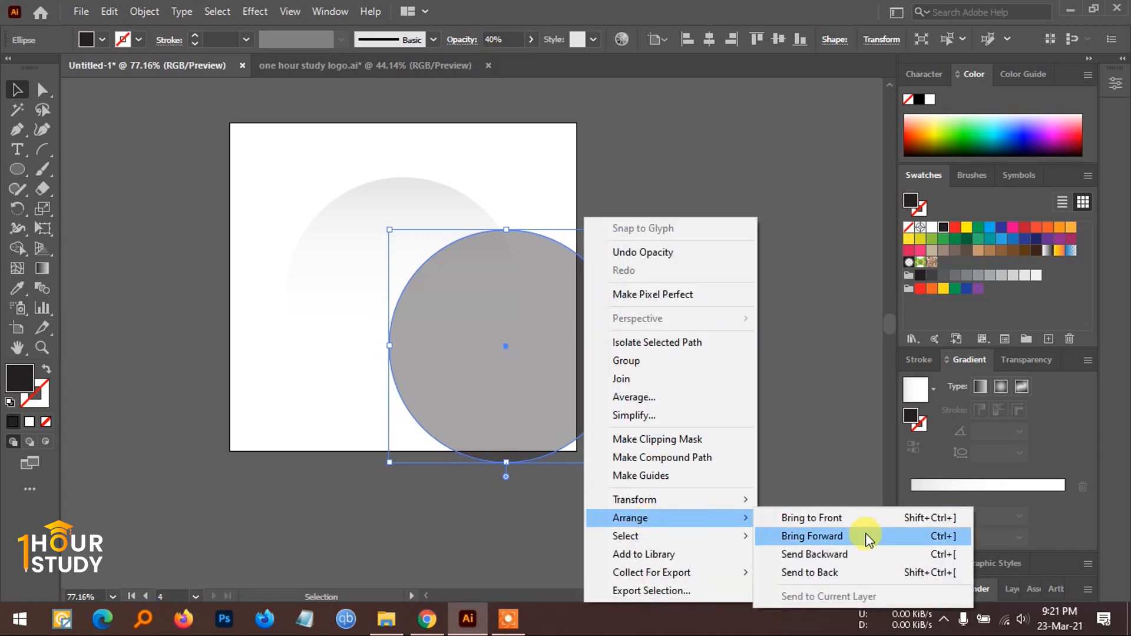
click(822, 570)
click(751, 409)
- Shrink the black circle slightly and centre it under the gradient circle so that a crescent shows below
drag(580, 361, 514, 354)
drag(560, 456, 523, 439)
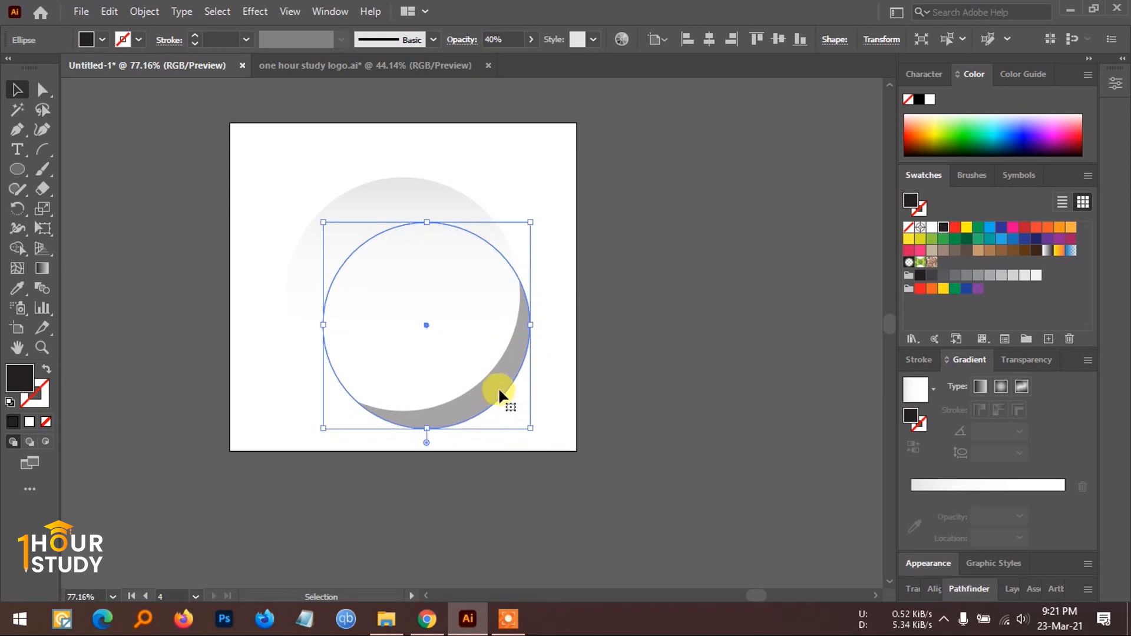
drag(497, 389, 472, 387)
drag(651, 375, 579, 359)
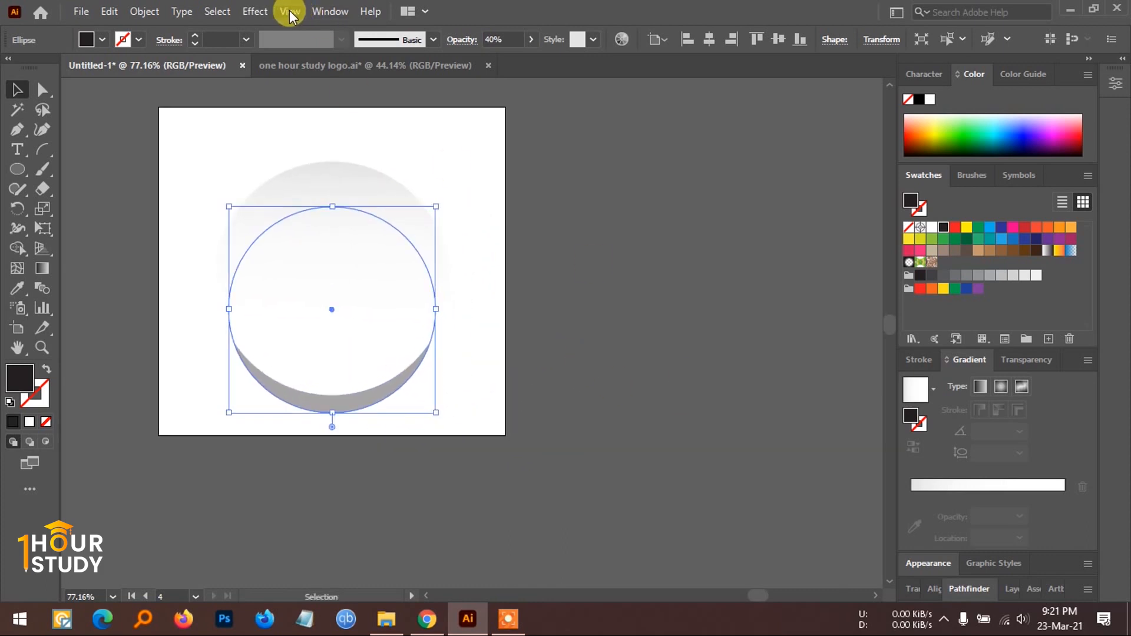
- Apply a Gaussian Blur with a radius of about 94.6 pixels to the black circle to form a soft shadow
click(255, 11)
mouse_move(369, 291)
click(495, 293)
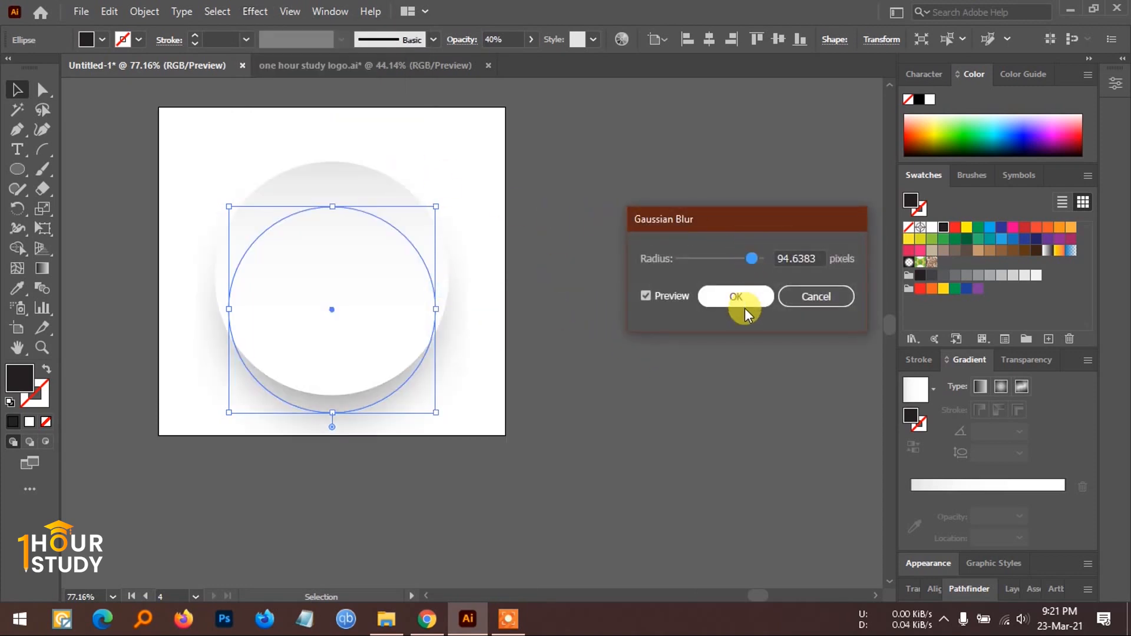
click(742, 301)
click(629, 358)
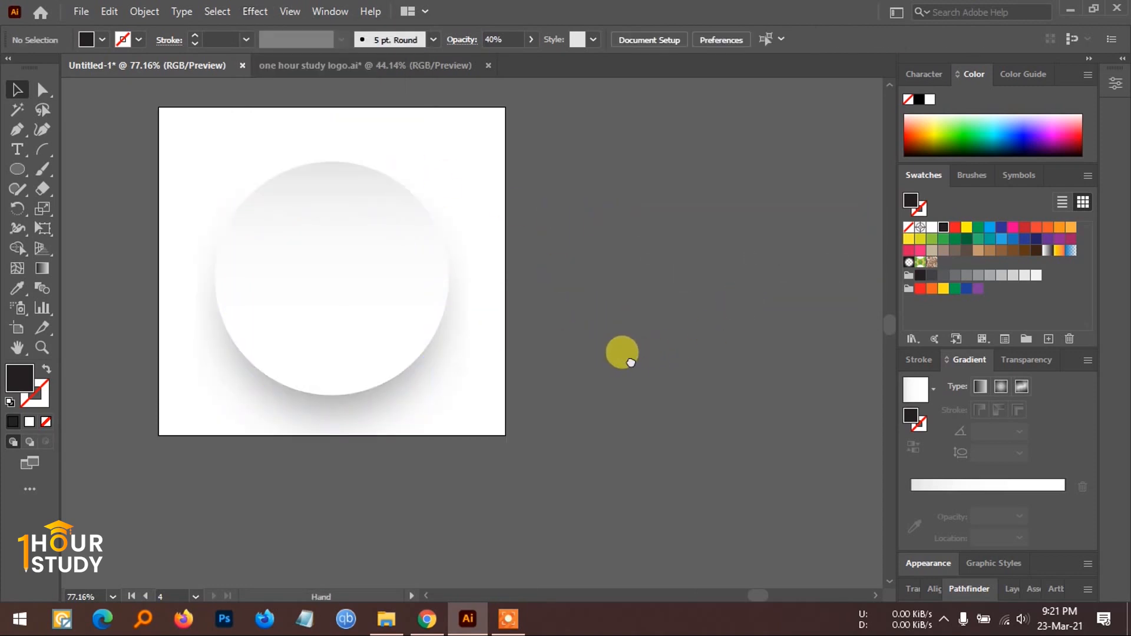
drag(631, 363, 653, 432)
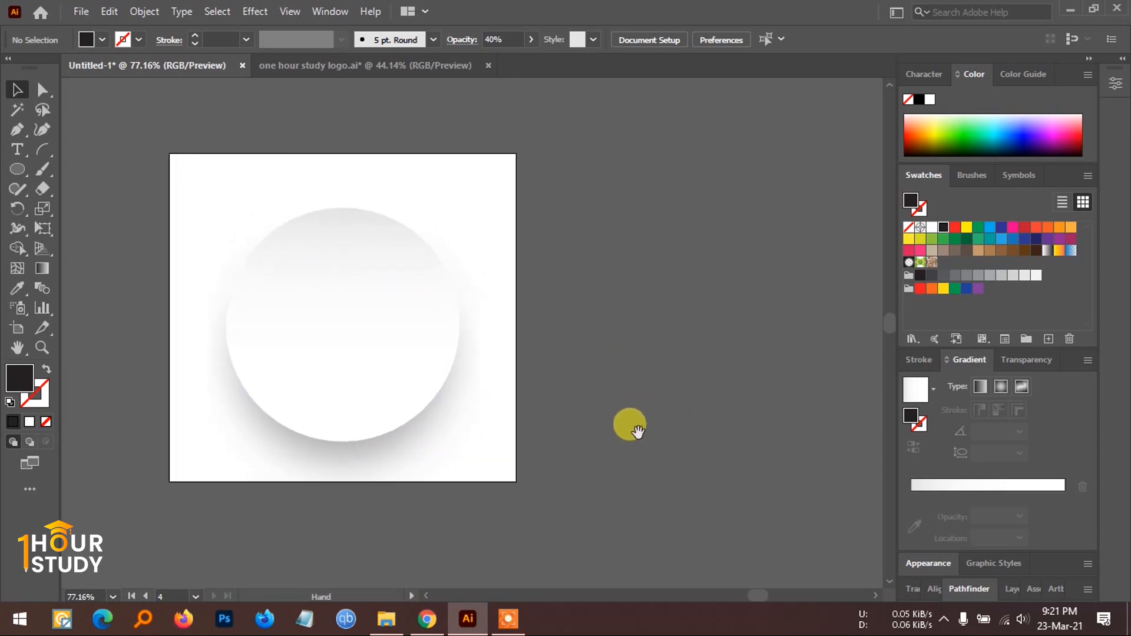
- Raise the blurred shadow circle's opacity to 64%
click(387, 457)
click(515, 39)
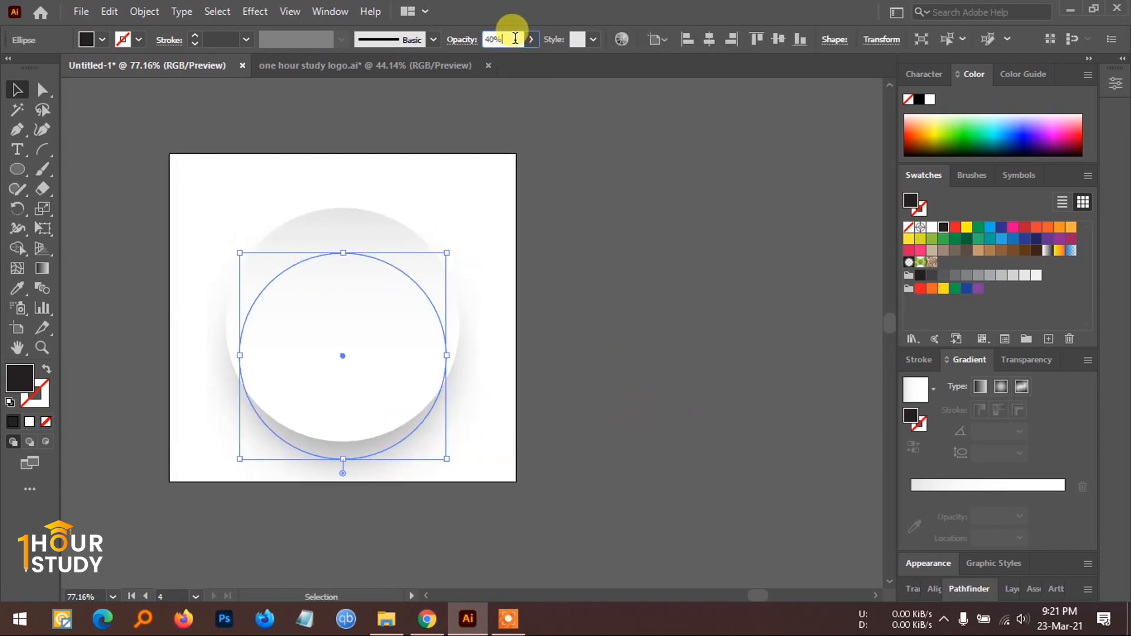
key(Up)
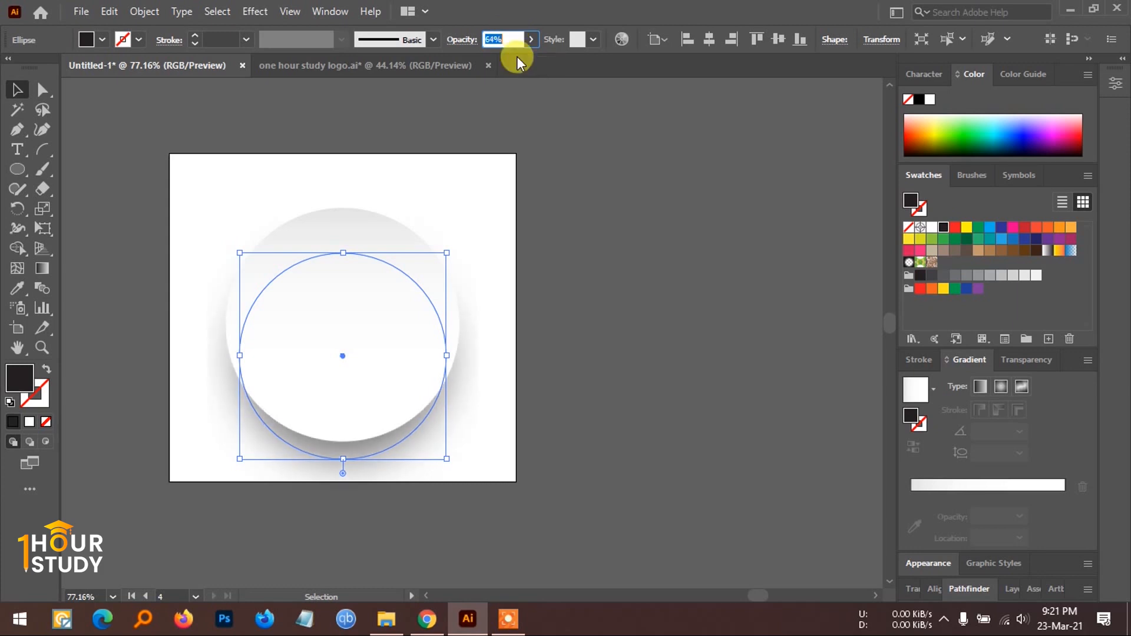
click(607, 267)
drag(607, 293, 657, 291)
scroll(648, 304, down, 3)
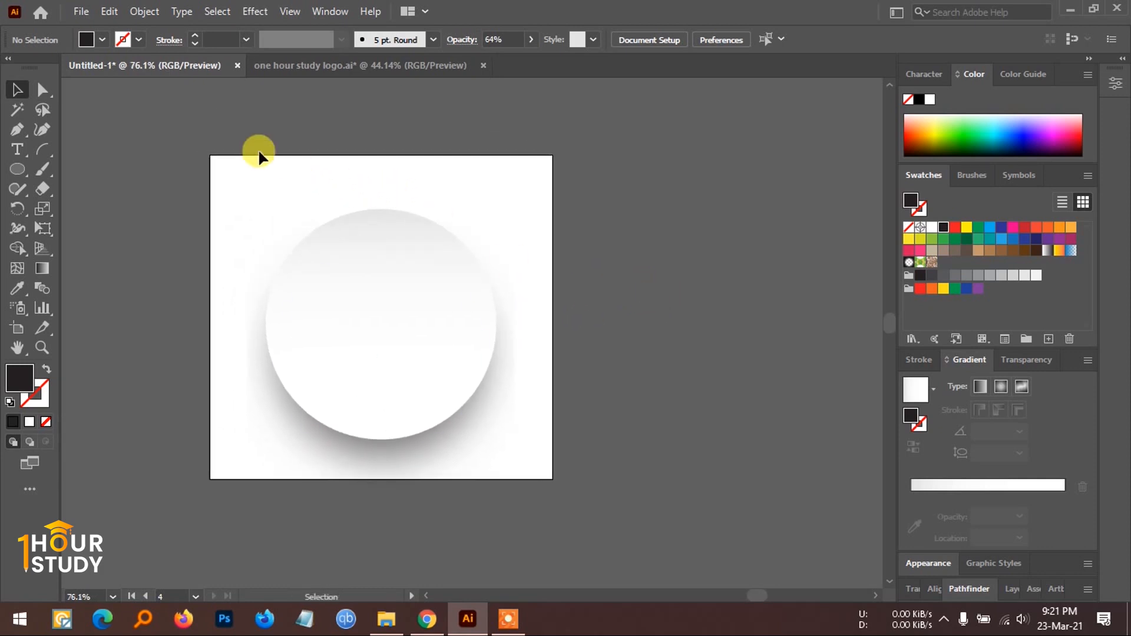
drag(259, 154, 449, 353)
click(592, 334)
drag(614, 328, 516, 296)
drag(689, 278, 616, 281)
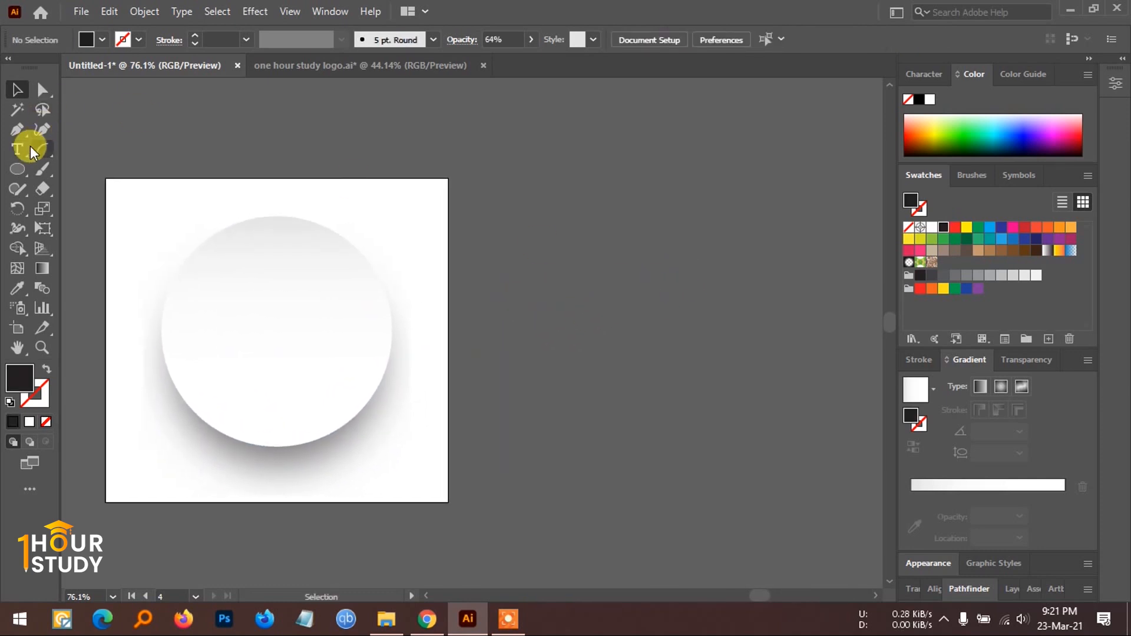
- Draw a small arc beside the artboard with the Arc tool and give it a green 1 pt stroke
drag(515, 283, 552, 314)
scroll(575, 302, up, 3)
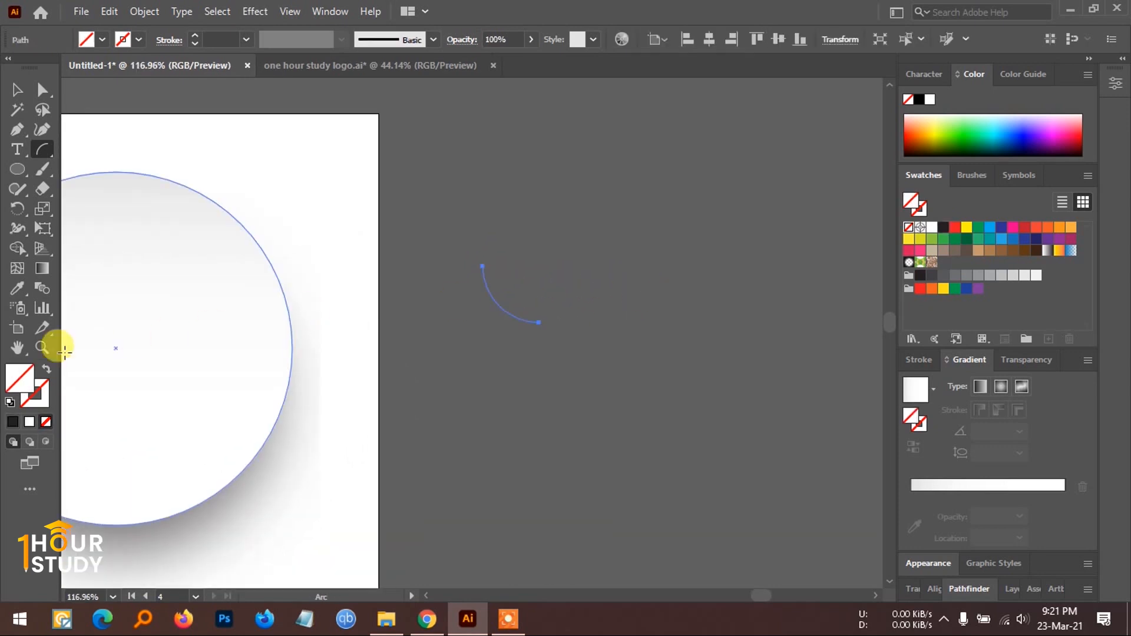
click(978, 228)
key(v)
click(663, 285)
scroll(595, 291, up, 3)
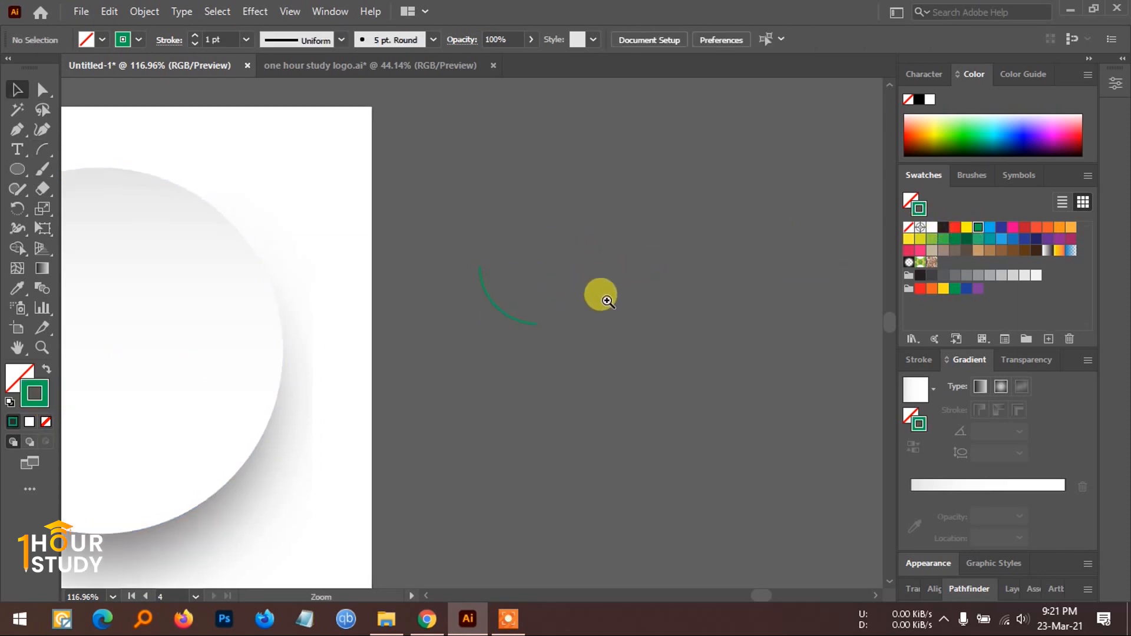
- Duplicate the green arc, turn the copy 180°, and align its ends with the original to outline a leaf
click(459, 302)
alt+drag(482, 322, 415, 208)
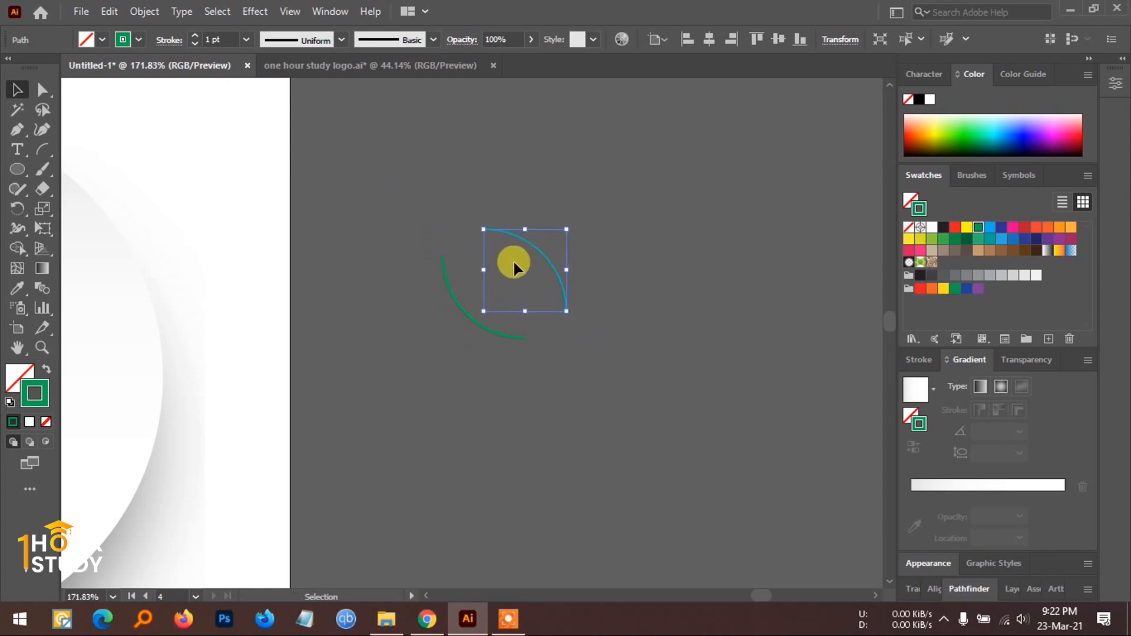
scroll(551, 265, up, 3)
drag(553, 268, 465, 323)
click(614, 410)
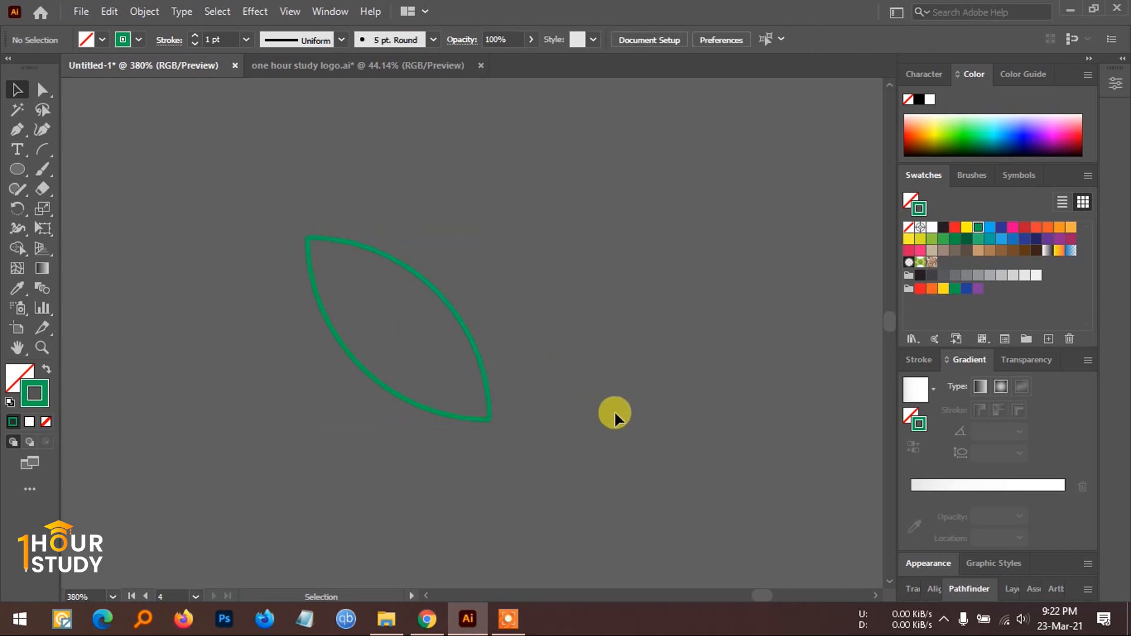
- Join the two arcs into one leaf path and swap its green stroke to the fill
click(463, 338)
right_click(463, 339)
click(539, 379)
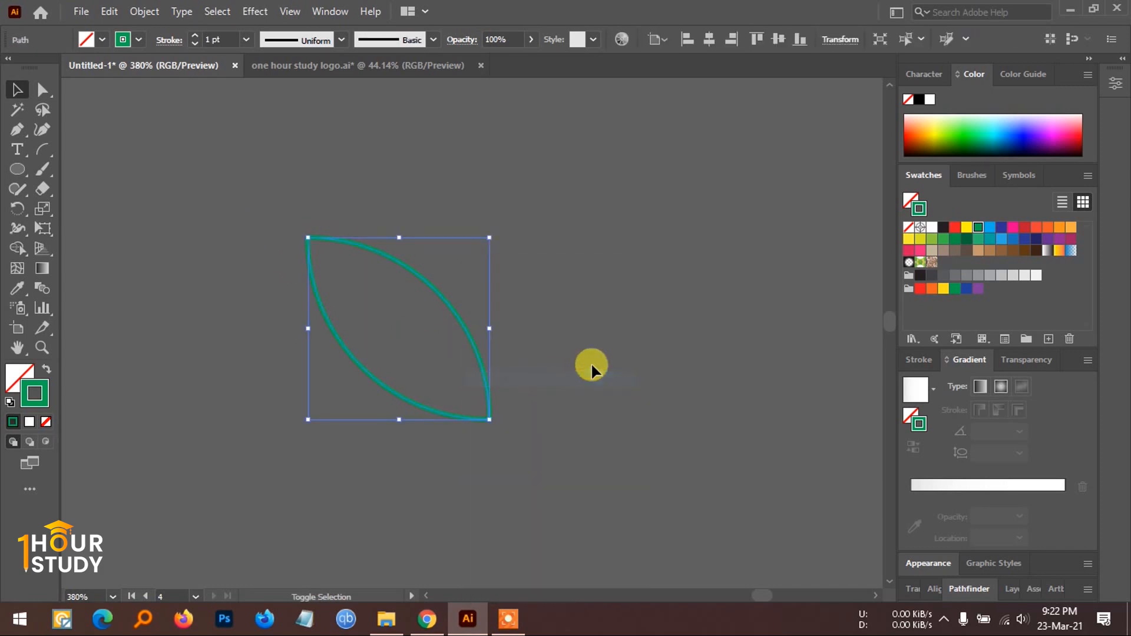
key(shift+x)
click(605, 391)
- Create a reflected copy of the green leaf across the vertical axis
scroll(485, 389, down, 3)
click(379, 334)
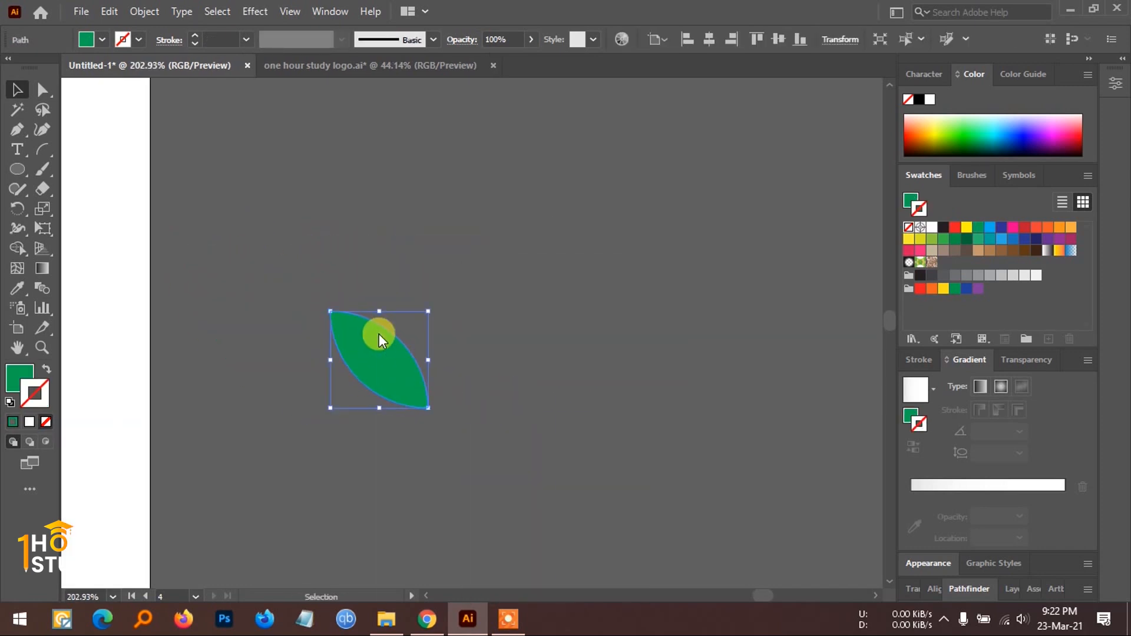
right_click(379, 333)
mouse_move(500, 514)
click(615, 409)
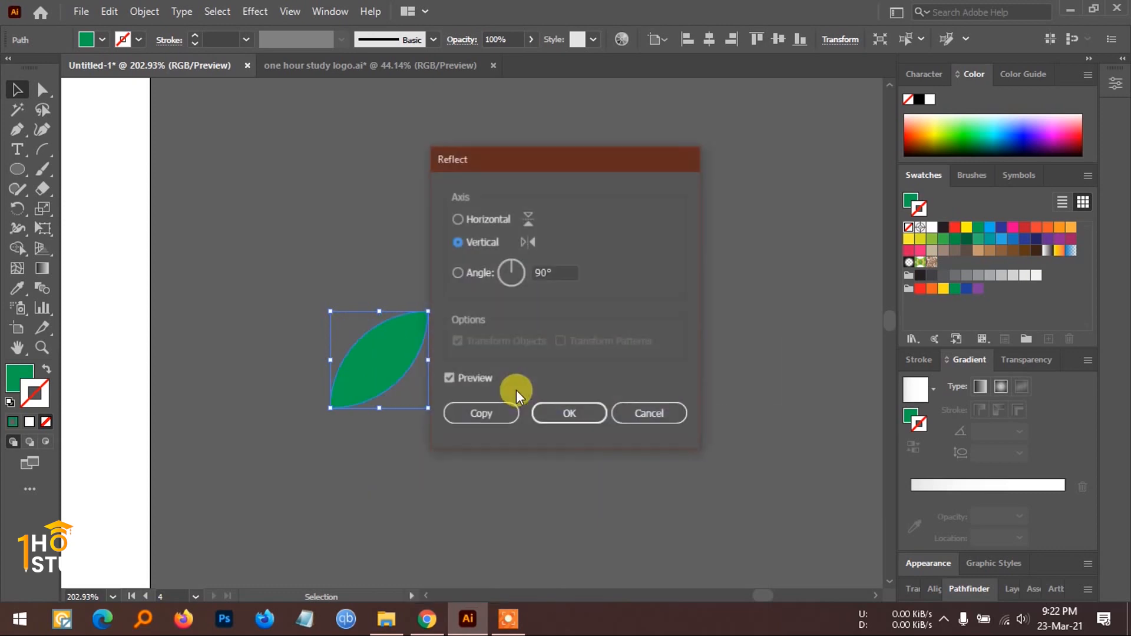
click(502, 430)
- Move the mirrored leaf to the right of the original so that their lower tips meet
scroll(434, 382, up, 3)
drag(320, 363, 492, 358)
click(601, 448)
scroll(613, 452, down, 4)
scroll(528, 436, up, 1)
scroll(594, 447, up, 2)
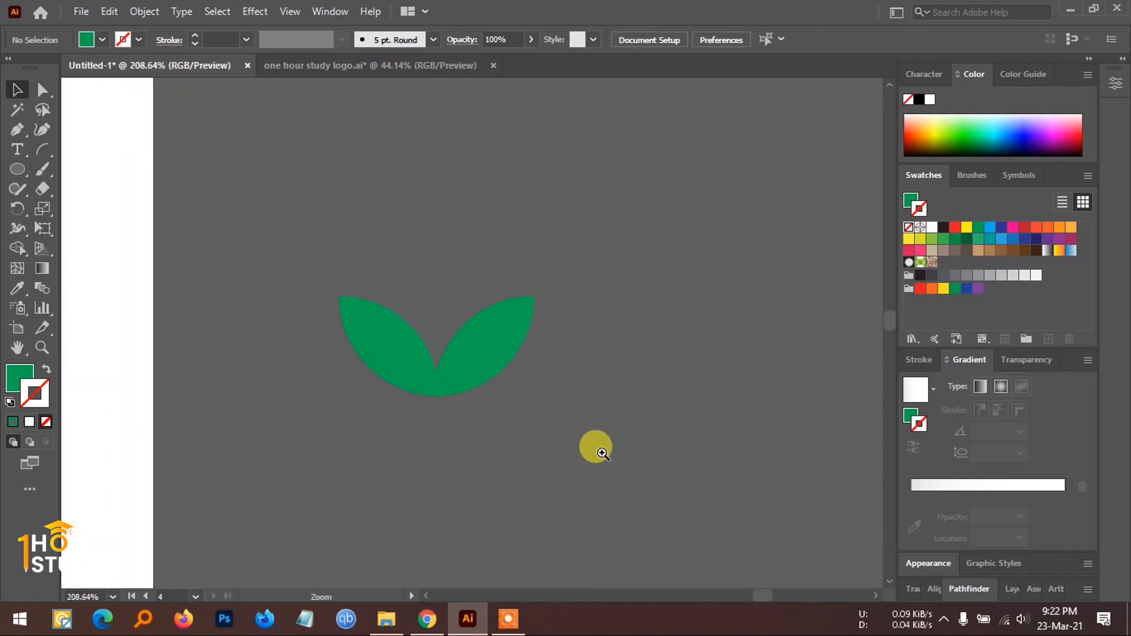
- Place a vertically flipped copy of the leaf pair below the original, overlapping their inner tips to form a four-leaf cross
scroll(437, 391, down, 4)
scroll(621, 436, up, 3)
drag(621, 435, 463, 377)
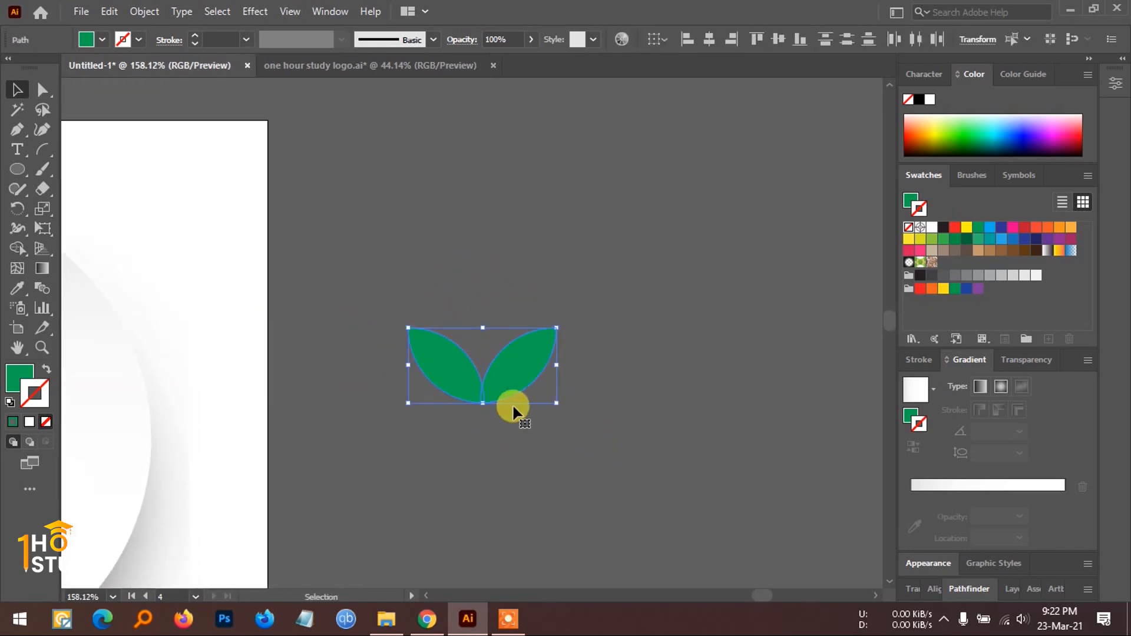
scroll(562, 480, up, 3)
drag(505, 296, 282, 321)
mouse_move(471, 373)
mouse_down()
mouse_move(467, 391)
mouse_move(464, 360)
mouse_up()
click(625, 405)
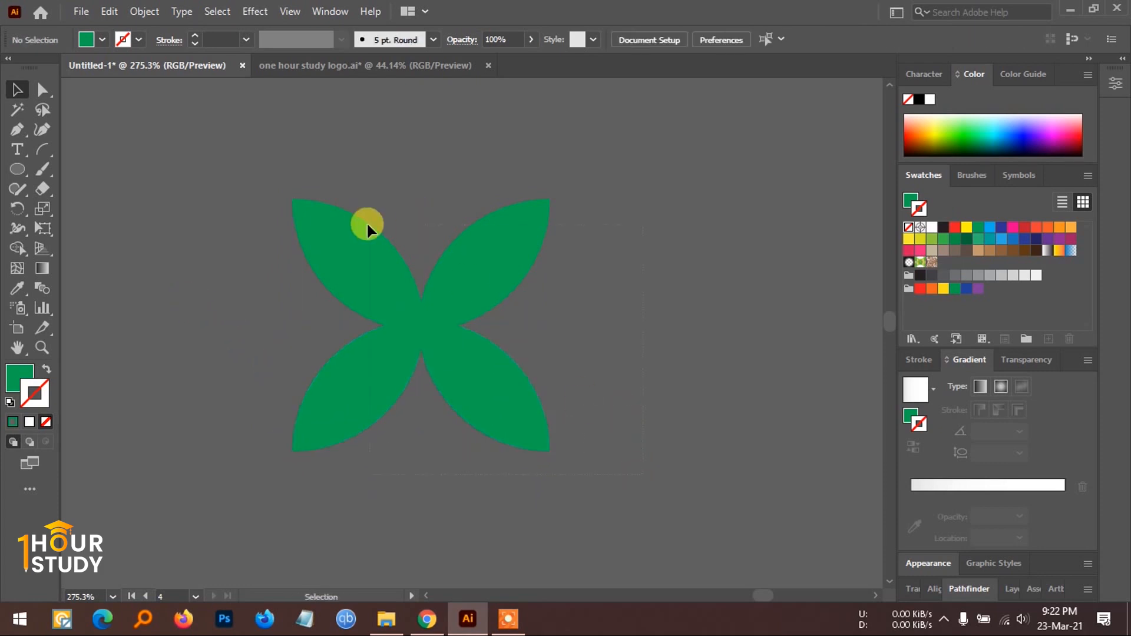
- Merge the four overlapping green leaves into one shape with the Shape Builder tool
key(ctrl+a)
click(17, 248)
mouse_move(423, 314)
mouse_down()
mouse_move(412, 343)
mouse_move(352, 347)
mouse_move(426, 327)
mouse_up()
scroll(571, 377, up, 5)
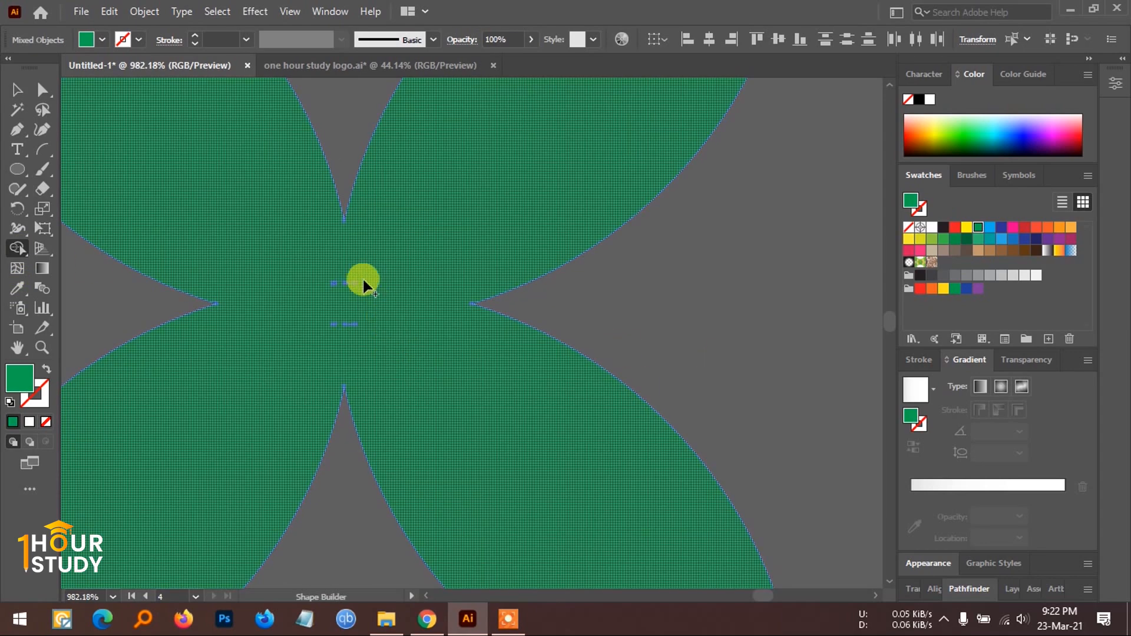
drag(333, 284, 335, 287)
drag(600, 381, 439, 363)
key(v)
click(706, 419)
- Duplicate the four-leaf shape, rotate the copy to 315°, and centre it over the original to form an eight-petal flower
drag(684, 399, 487, 337)
drag(409, 373, 456, 394)
drag(499, 428, 366, 441)
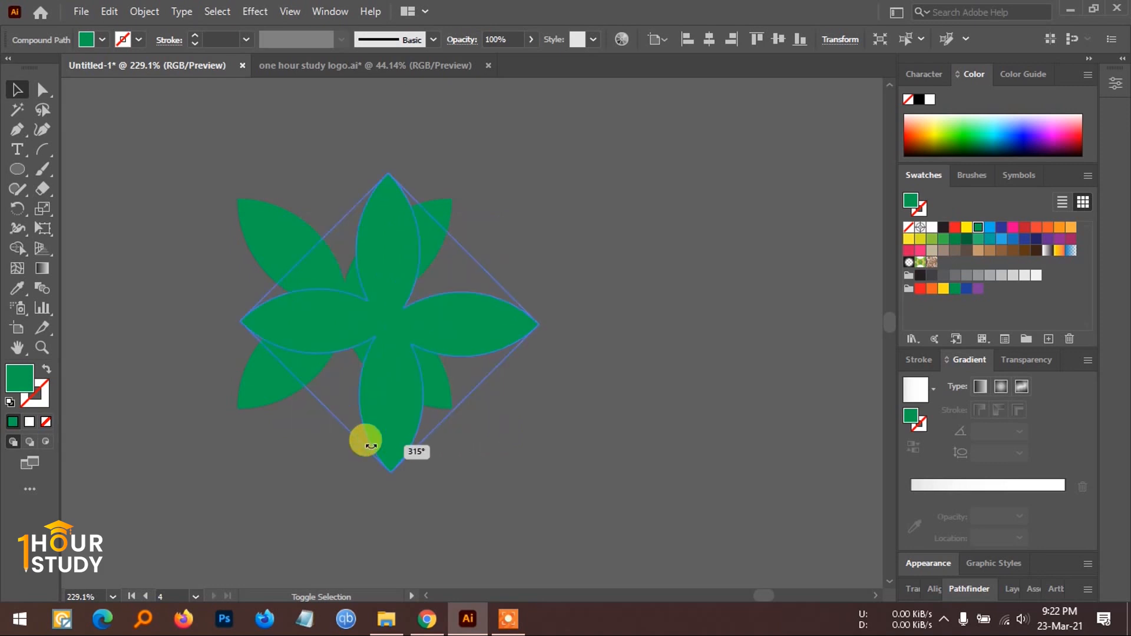
drag(481, 341, 438, 318)
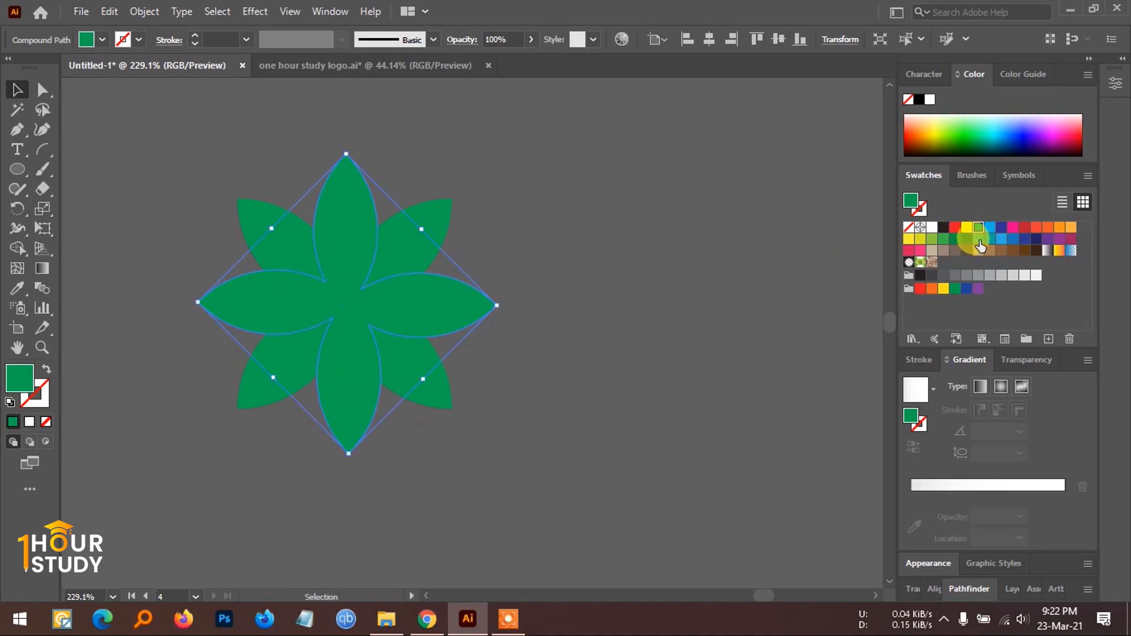
- Fill the front four-leaf shape with a lighter green swatch
click(978, 239)
click(742, 360)
scroll(689, 388, down, 3)
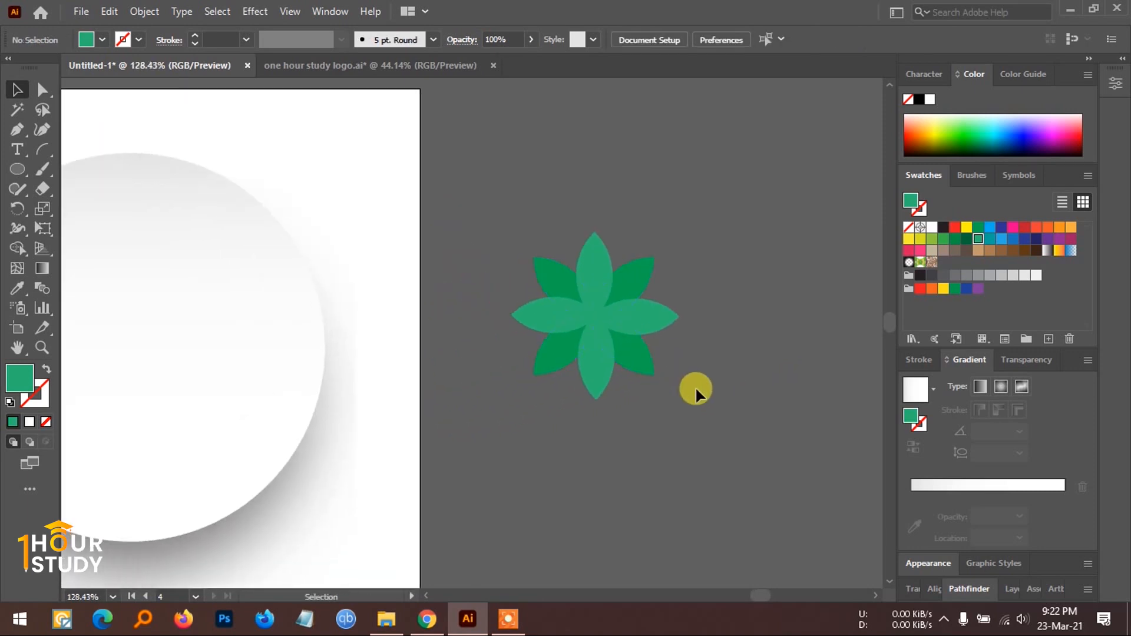
- Bring both layers of the flower to the front of the stacking order
scroll(695, 389, down, 2)
right_click(617, 316)
mouse_move(736, 502)
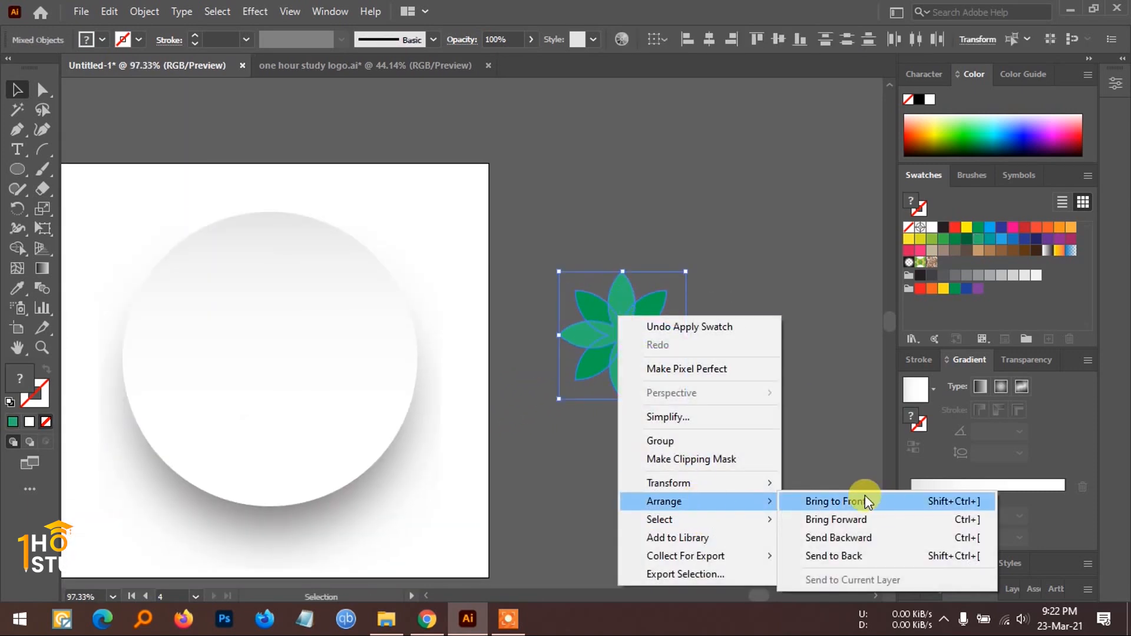
click(866, 500)
- Move the flower onto the white circle, enlarge it proportionally, and centre it
drag(637, 318, 266, 342)
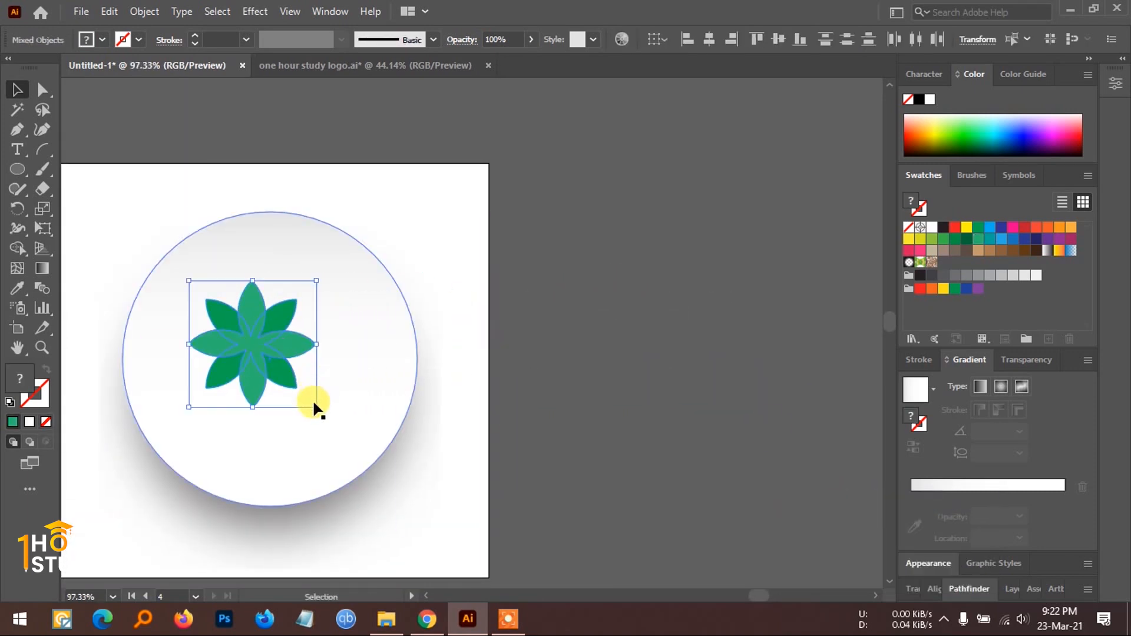
drag(318, 411, 371, 453)
drag(316, 374, 312, 366)
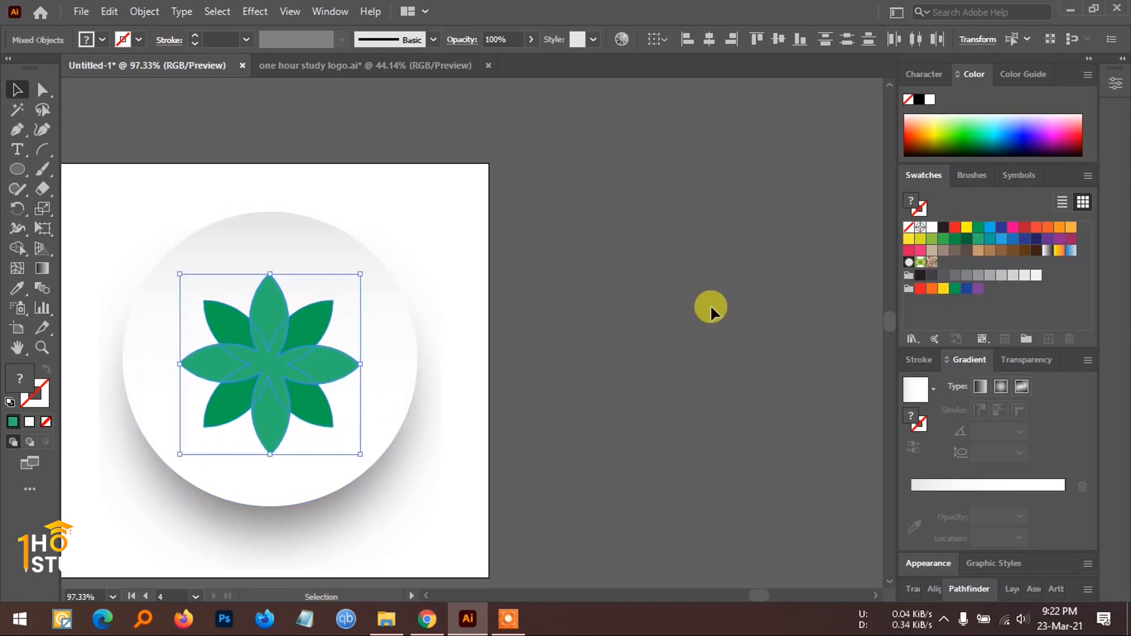
click(699, 337)
drag(639, 384, 722, 348)
- Select the front petals and open the gradient swatch libraries, advancing from Color Harmonies to Foliage
click(426, 324)
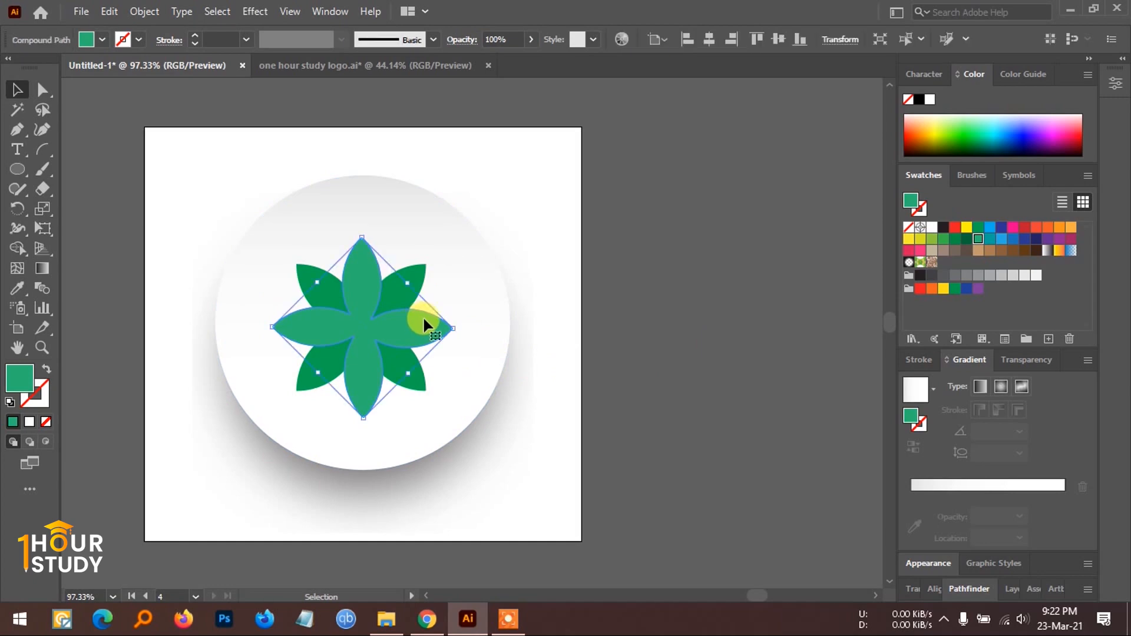
click(912, 337)
mouse_move(975, 329)
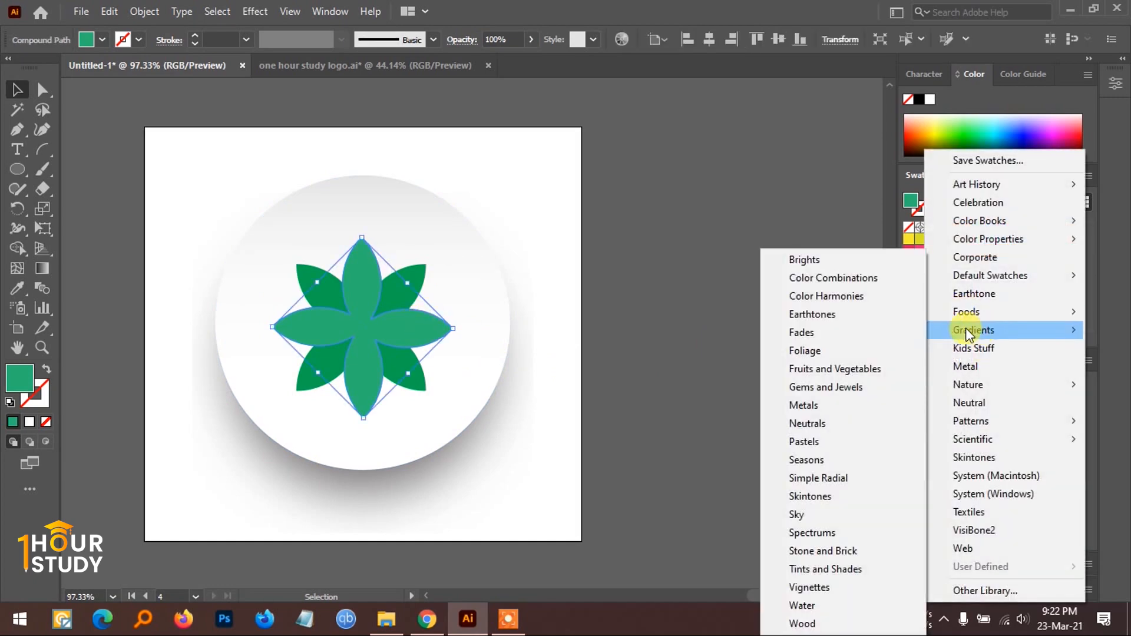
click(852, 306)
drag(565, 271, 782, 255)
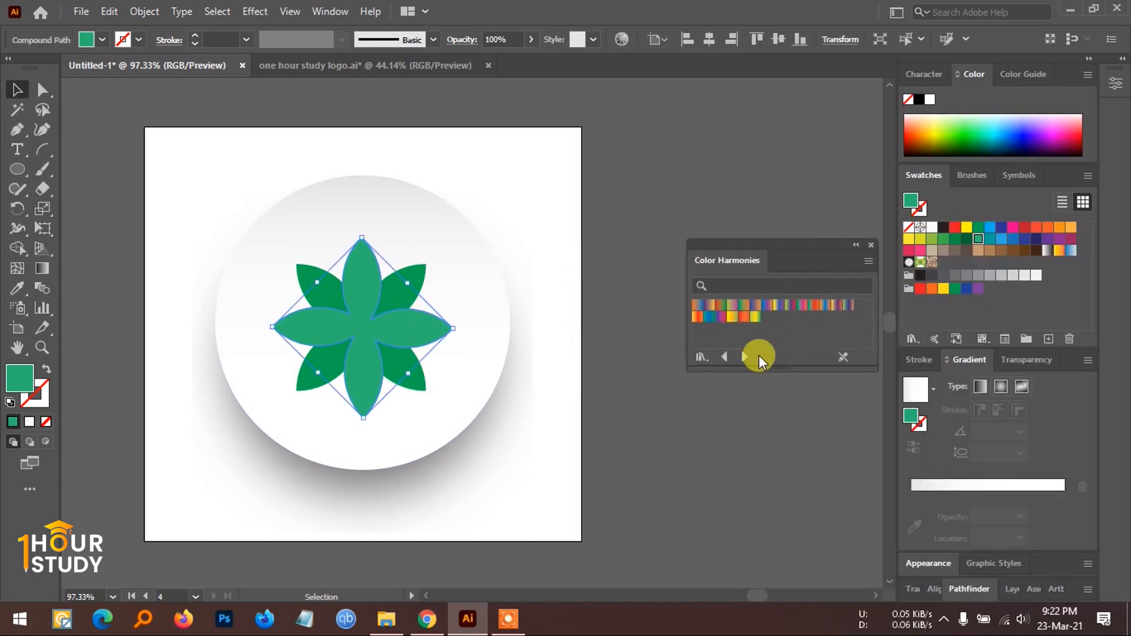
click(744, 353)
click(744, 354)
click(744, 353)
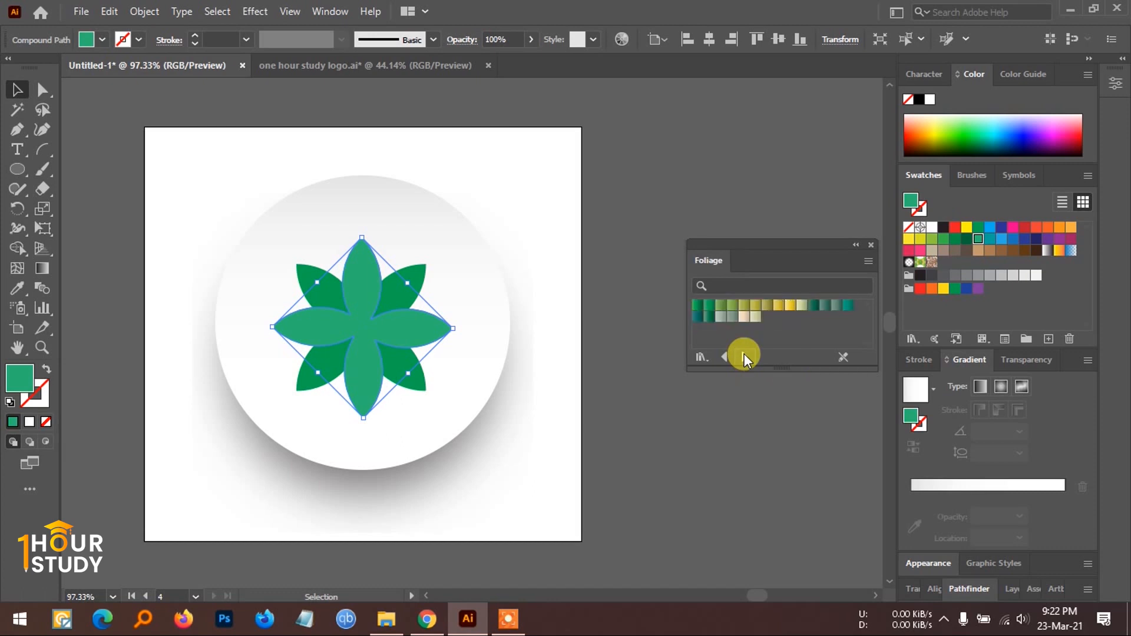
- Try the green, teal and gold Foliage gradients on the front petals
click(708, 306)
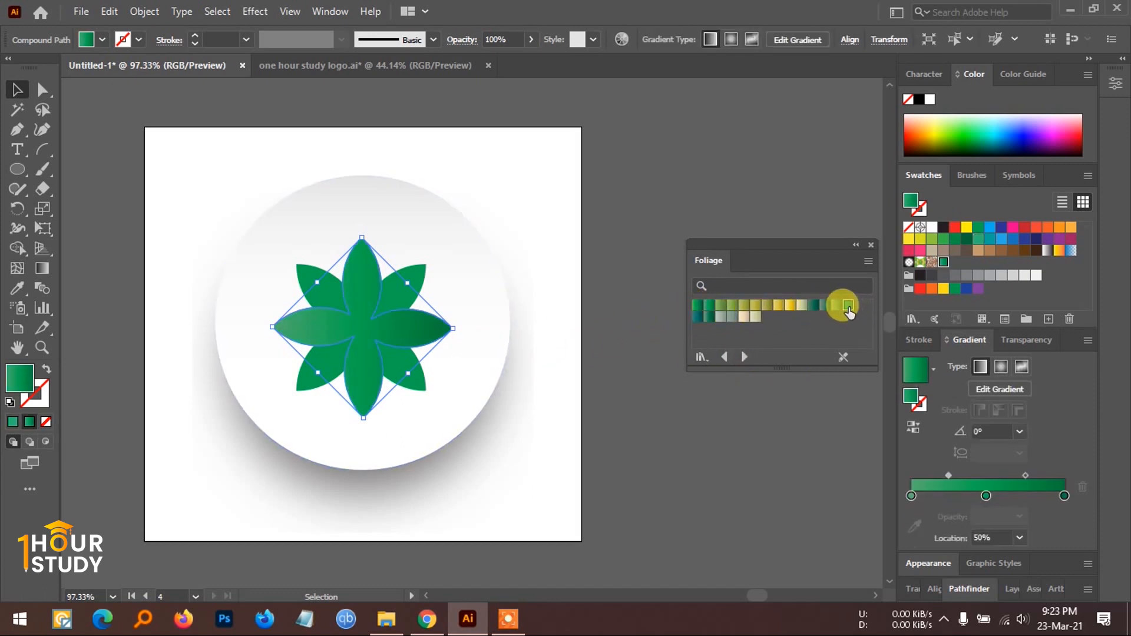
click(847, 306)
click(779, 305)
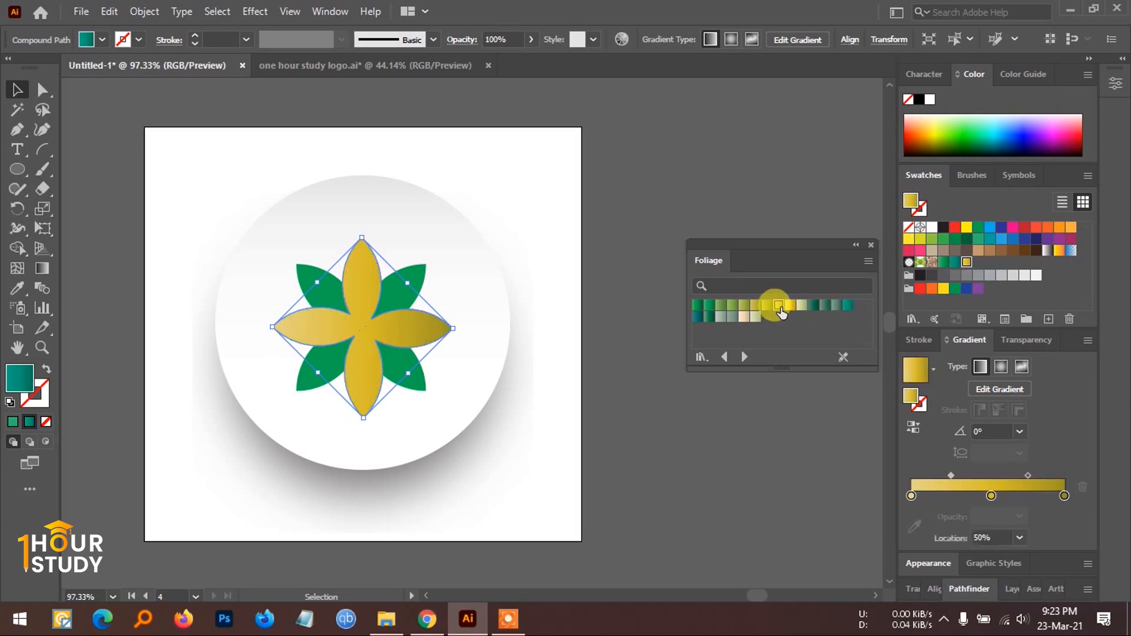
- Apply the last aqua-to-dark-blue gradient of the Gems and Jewels library to the front petals
click(745, 358)
click(743, 358)
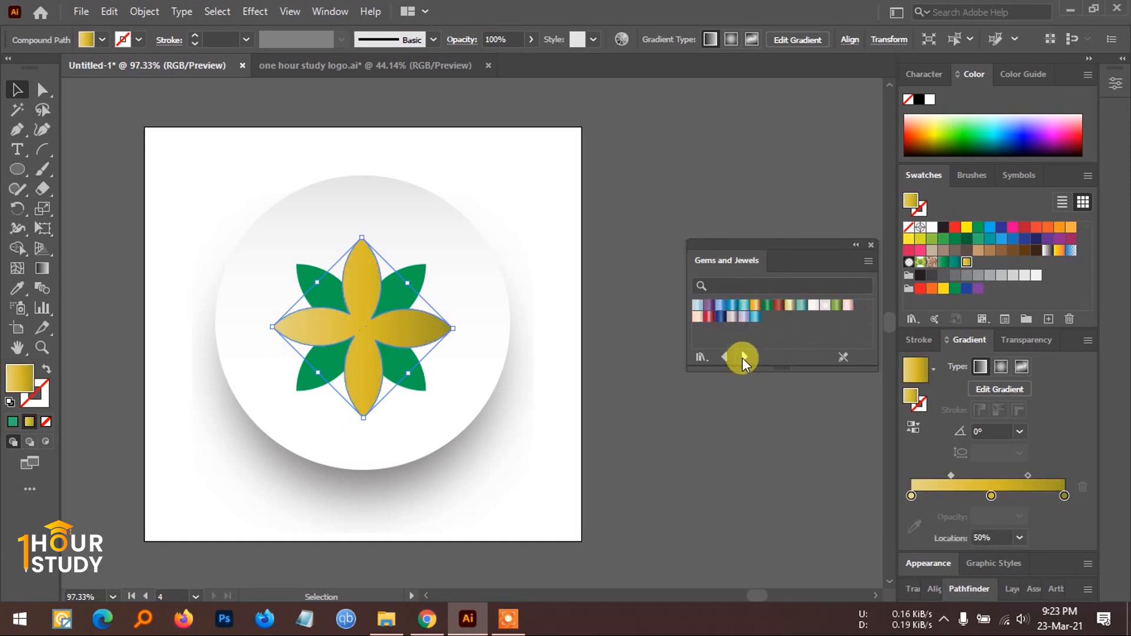
click(754, 317)
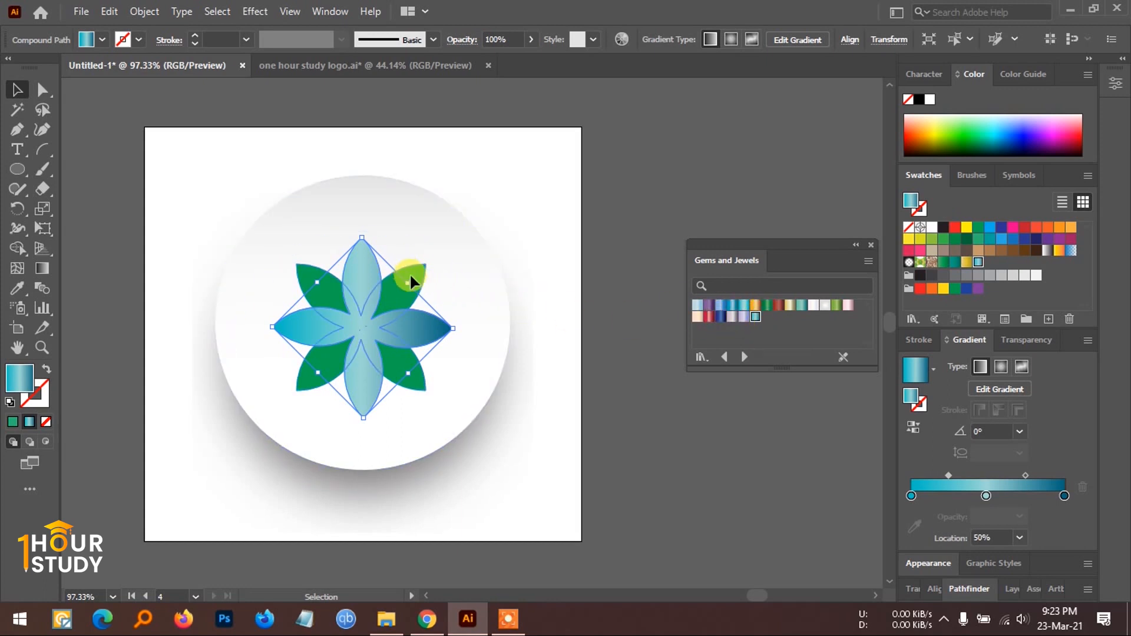
click(560, 232)
- Fill the diagonal back petals with a blue gradient from the Gems and Jewels library
click(413, 281)
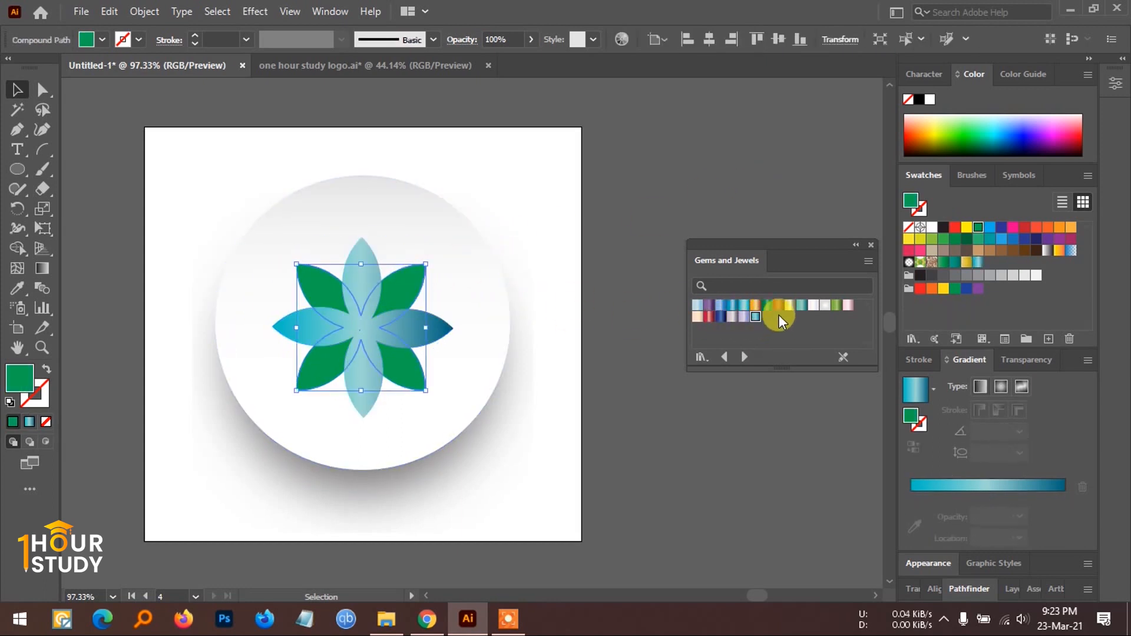
click(728, 305)
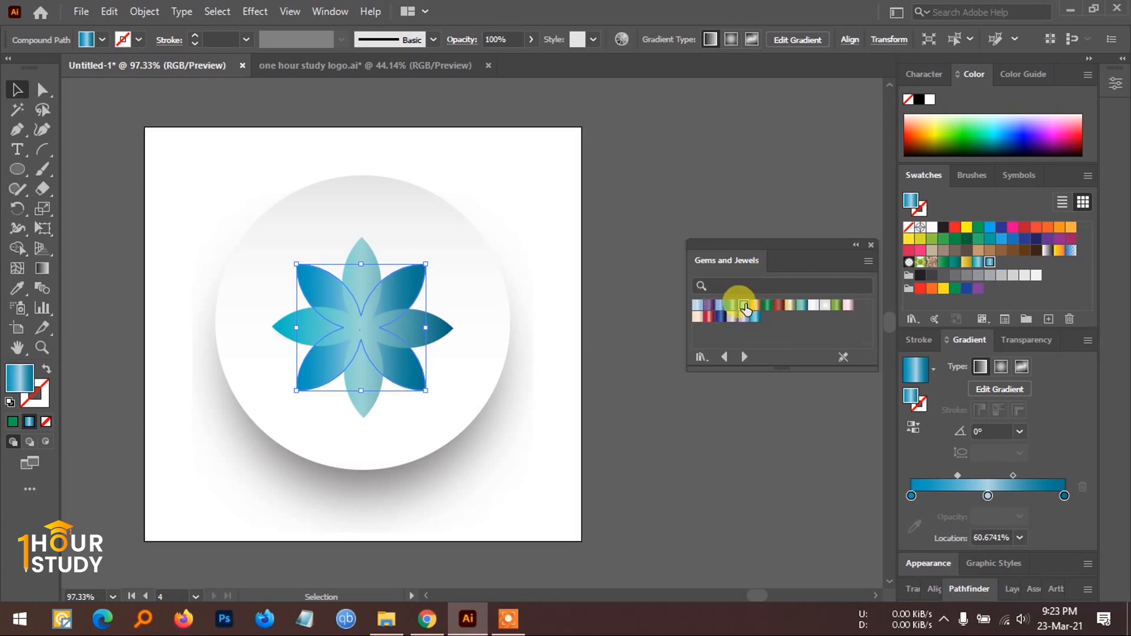
click(741, 305)
click(732, 305)
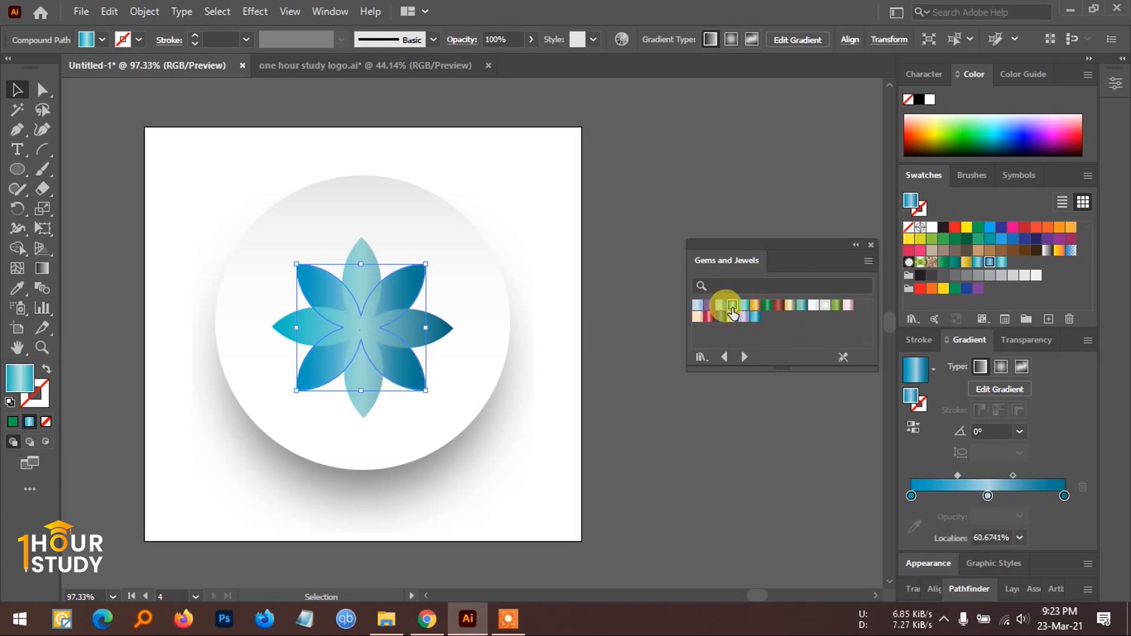
click(561, 391)
drag(694, 446, 587, 325)
scroll(499, 321, down, 3)
drag(503, 325, 504, 336)
- Try the Sapphire gradient on the front petals and return to the aqua-to-dark-blue gradient
click(403, 336)
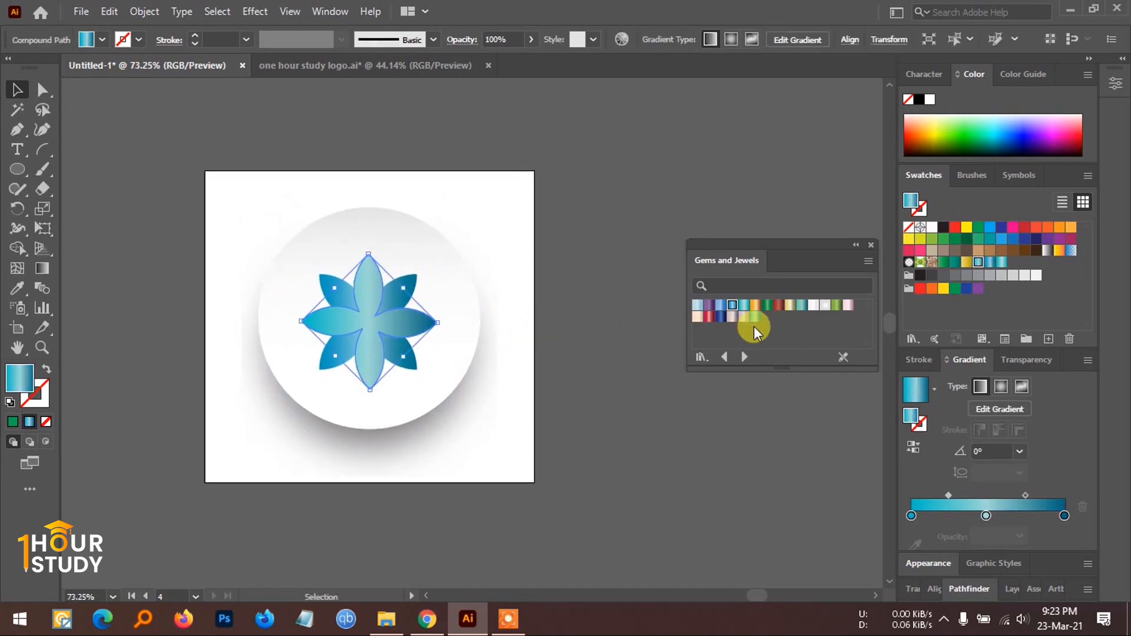
click(716, 319)
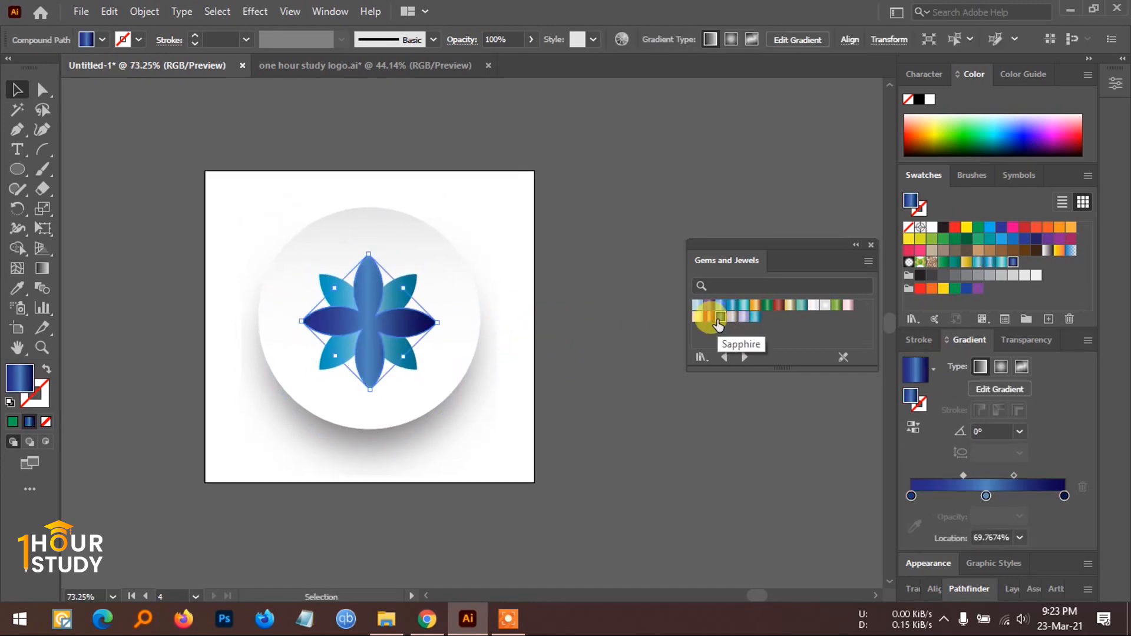
click(756, 316)
click(580, 358)
- Check the recoloured flower on its artboard and close the Gems and Jewels swatch library
scroll(575, 360, up, 3)
drag(575, 361, 432, 323)
scroll(583, 369, down, 5)
drag(504, 341, 584, 386)
scroll(611, 375, up, 4)
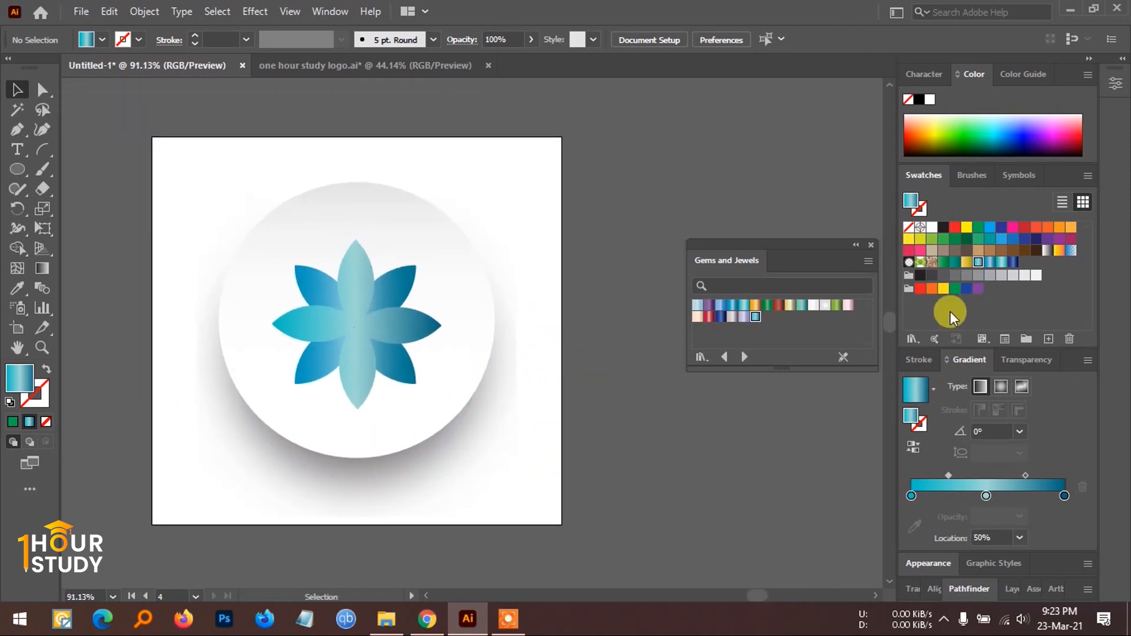
click(870, 245)
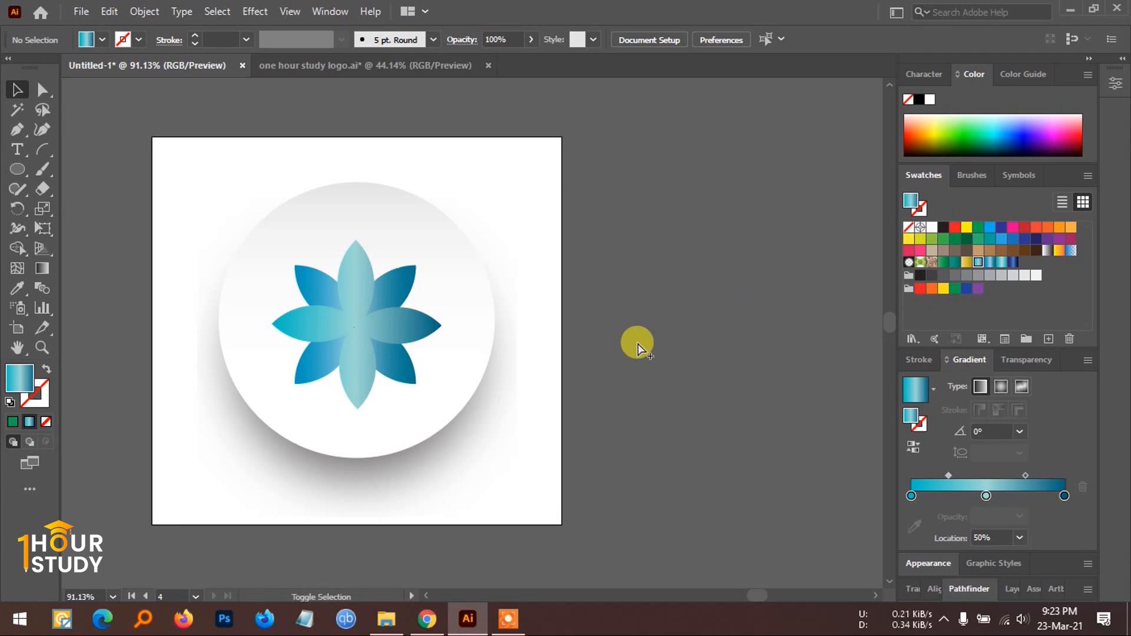
- Preview the artboard in Save for Web as PNG-24 and JPEG, and leave without exporting
key(ctrl+alt+shift+s)
click(923, 93)
click(911, 167)
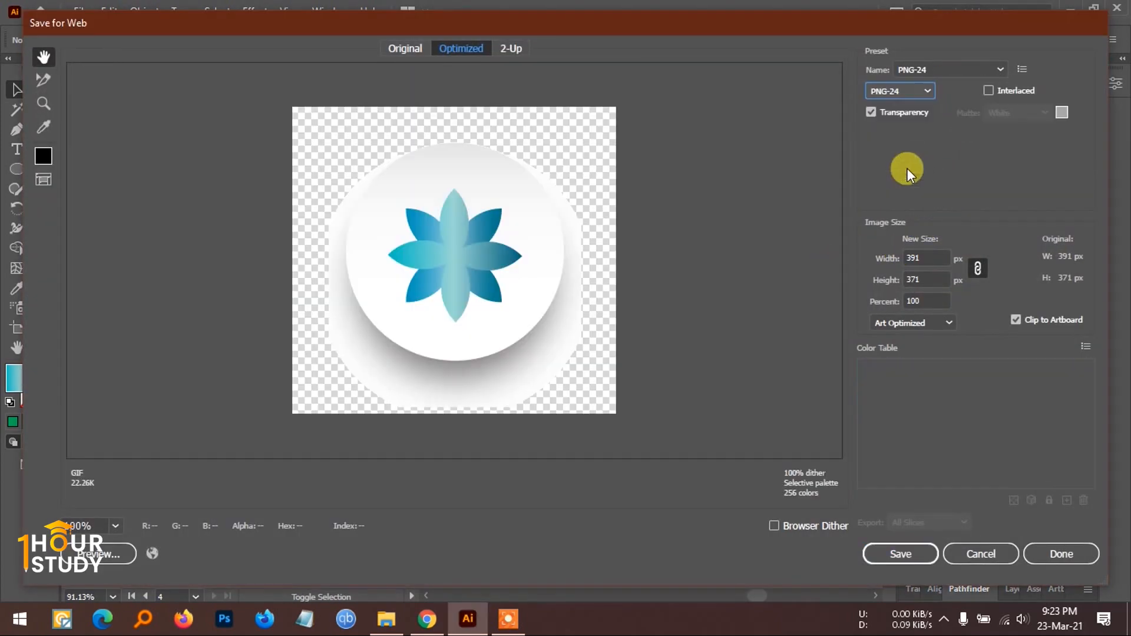
click(913, 92)
click(894, 127)
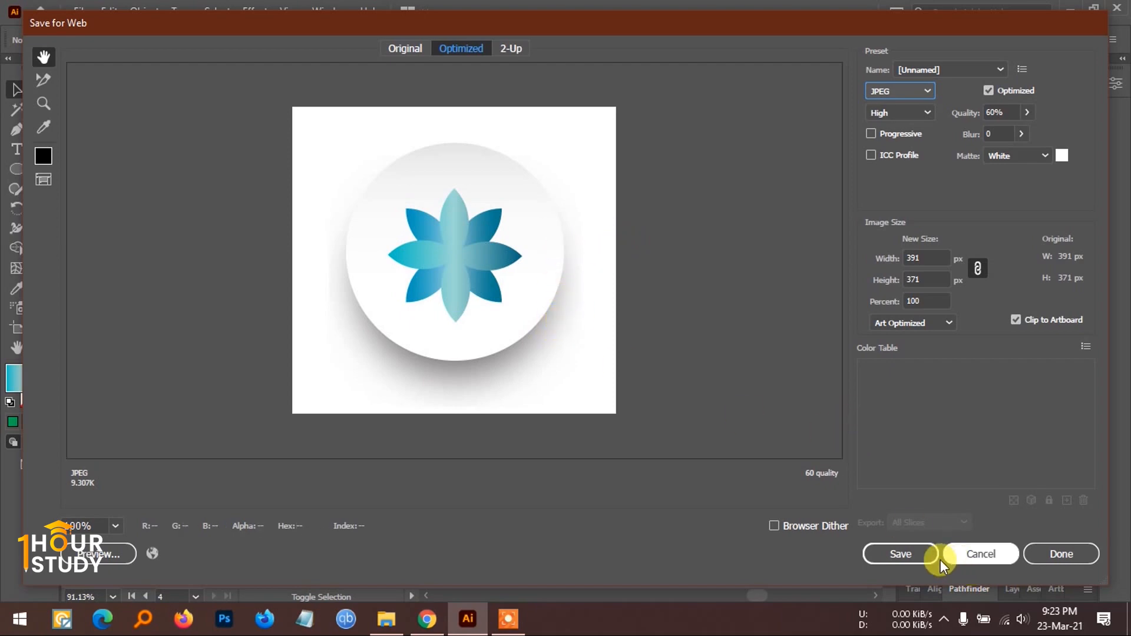
click(994, 557)
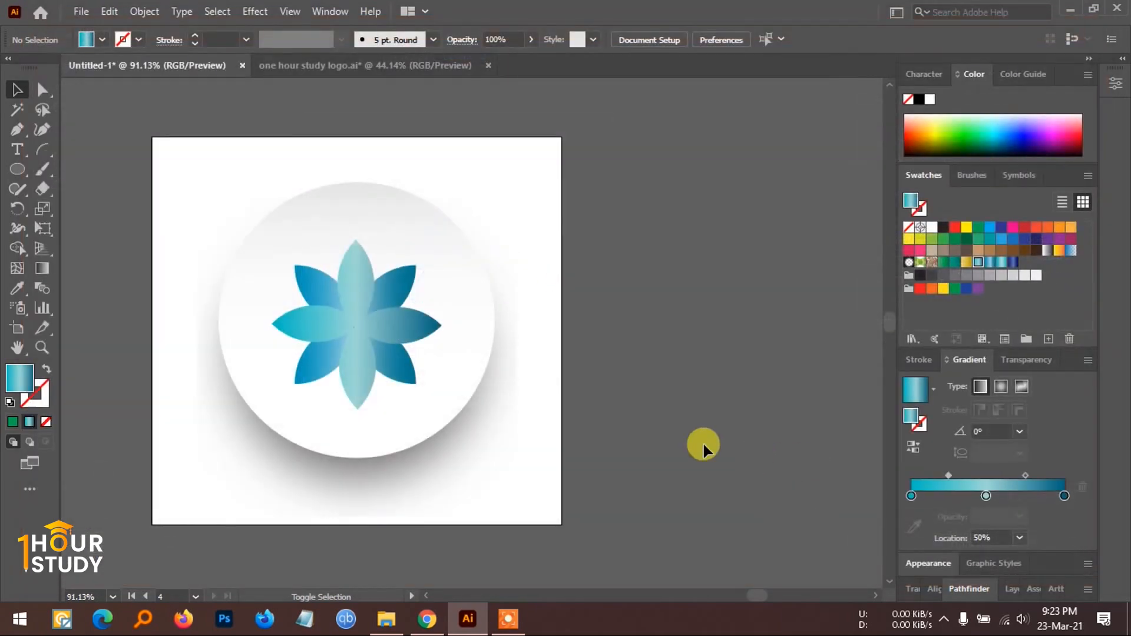
- Switch to the open document one hour study logo.ai to view its welcome banner
drag(599, 447, 638, 436)
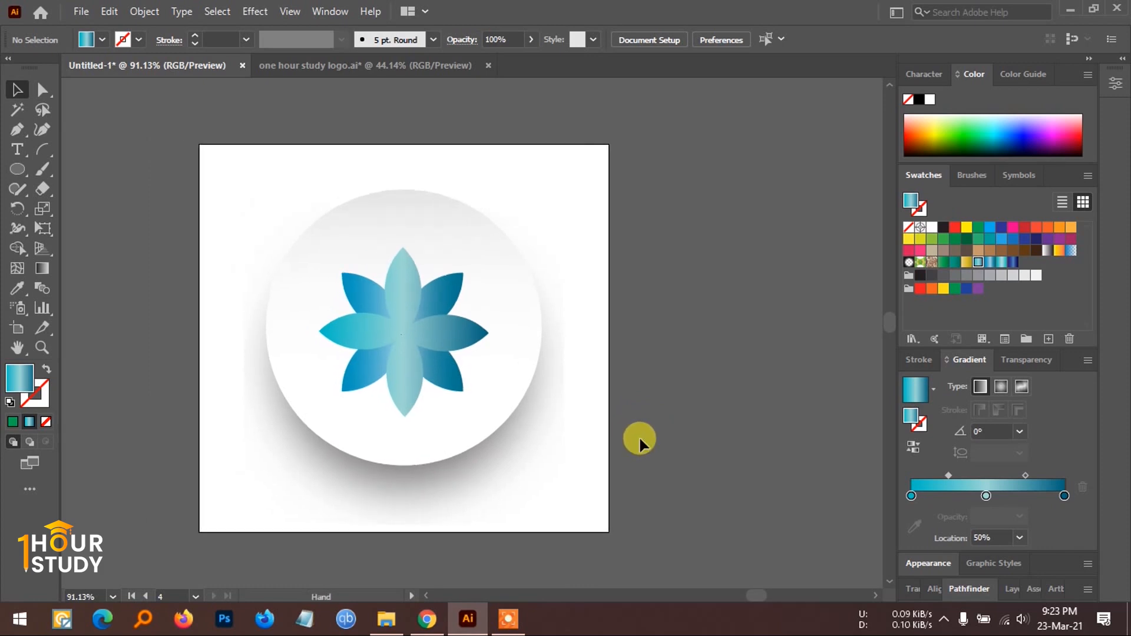
click(406, 70)
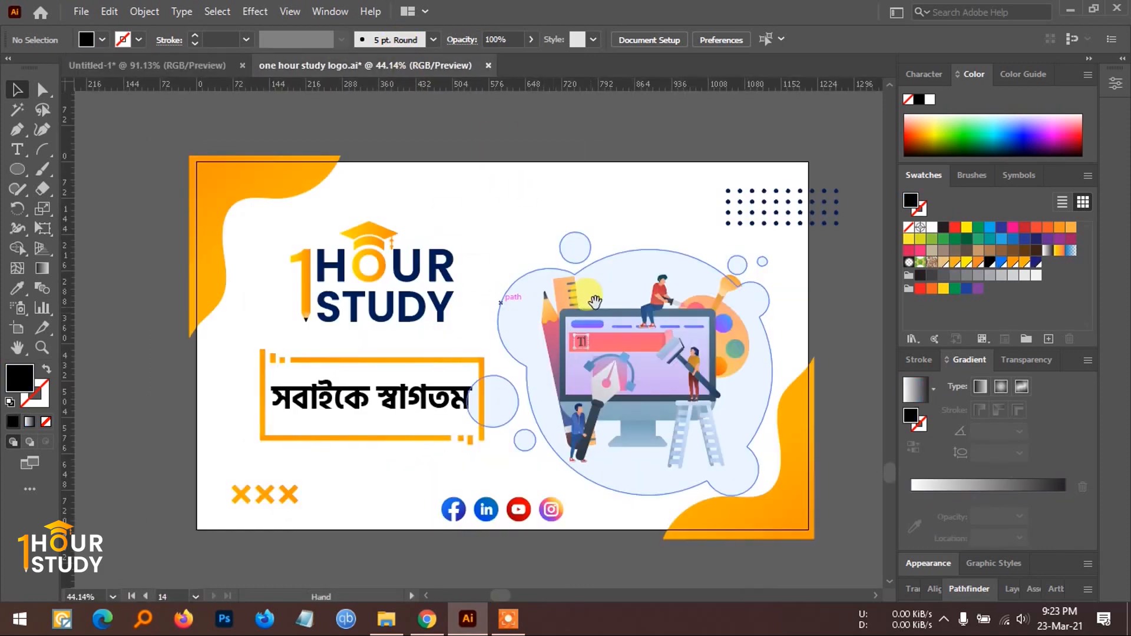
scroll(797, 323, up, 2)
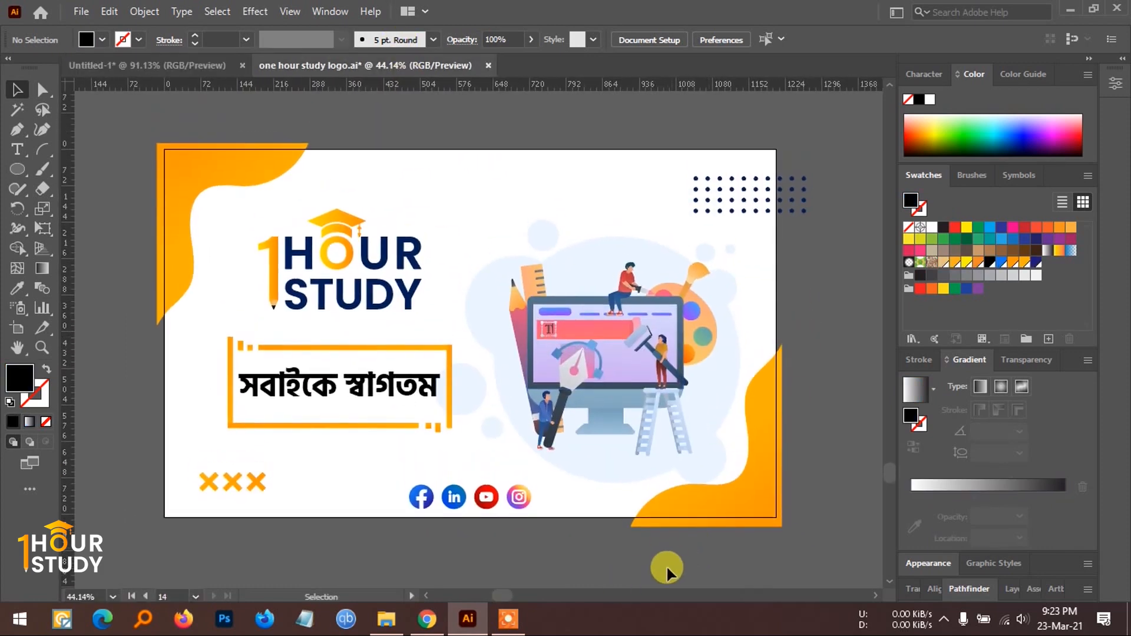